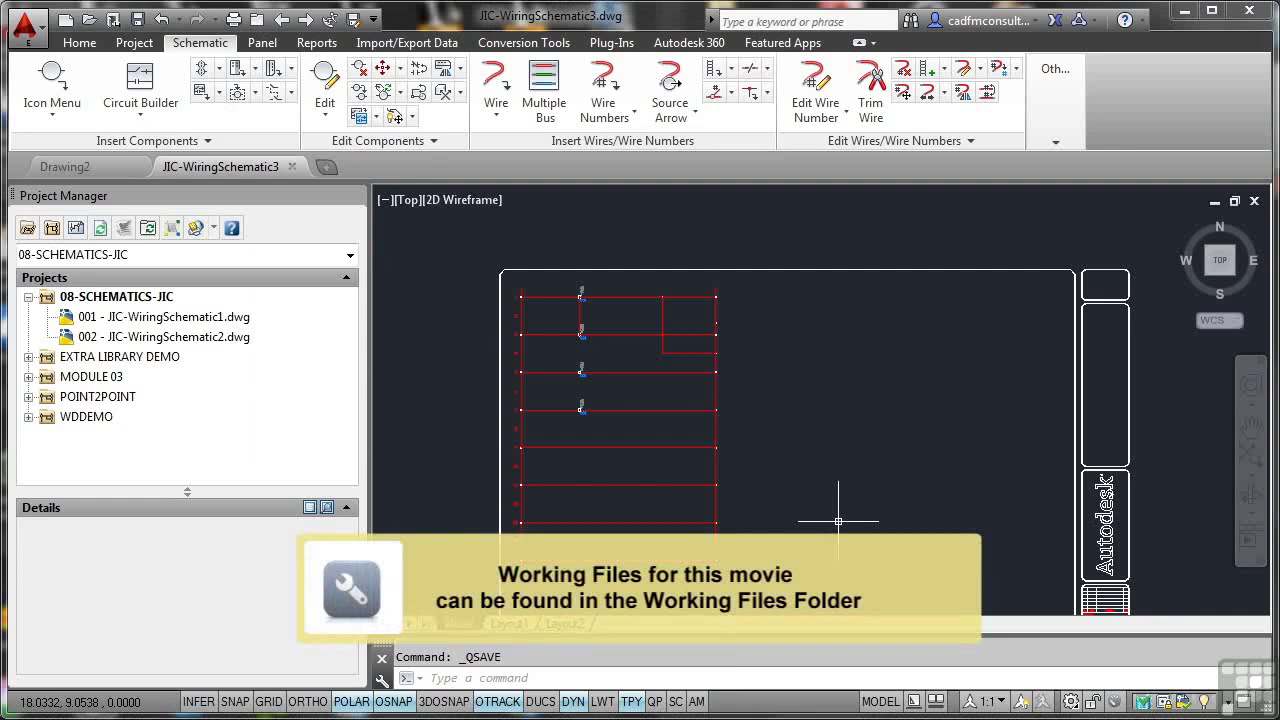
Window-select every wire and component of the ladder and bring up its right-click menu.
click(760, 580)
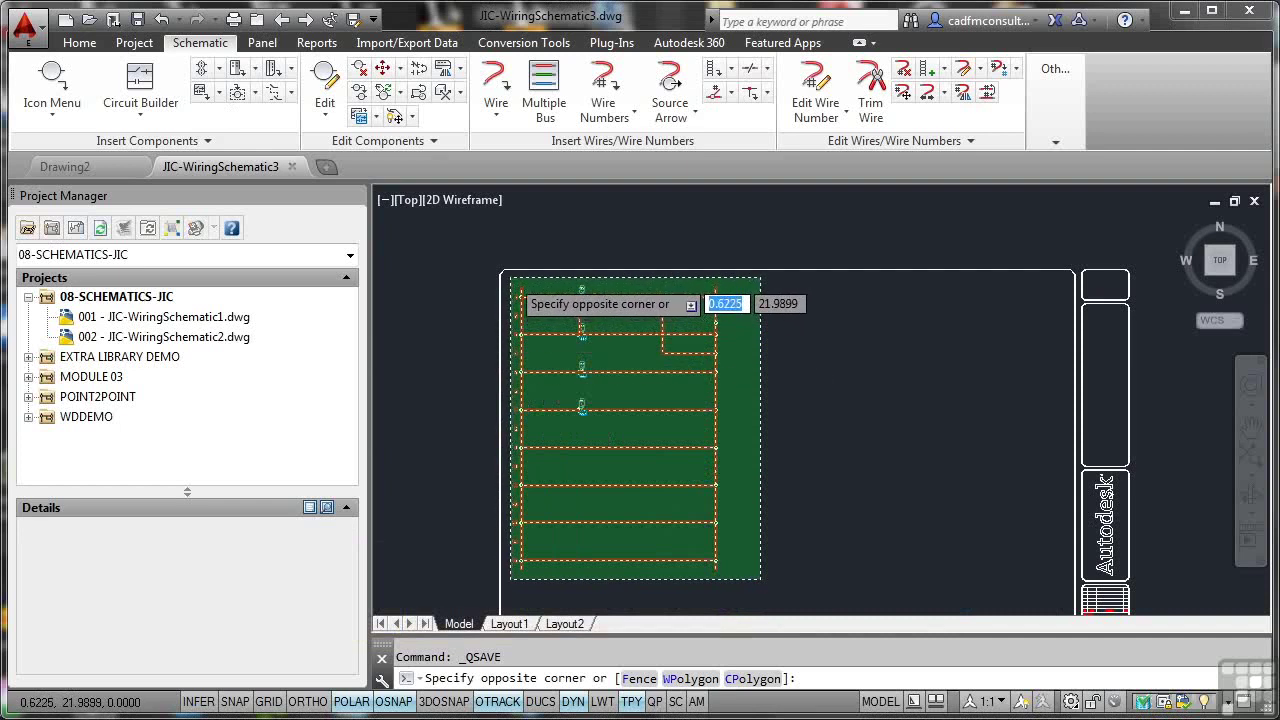
click(511, 278)
right_click(680, 303)
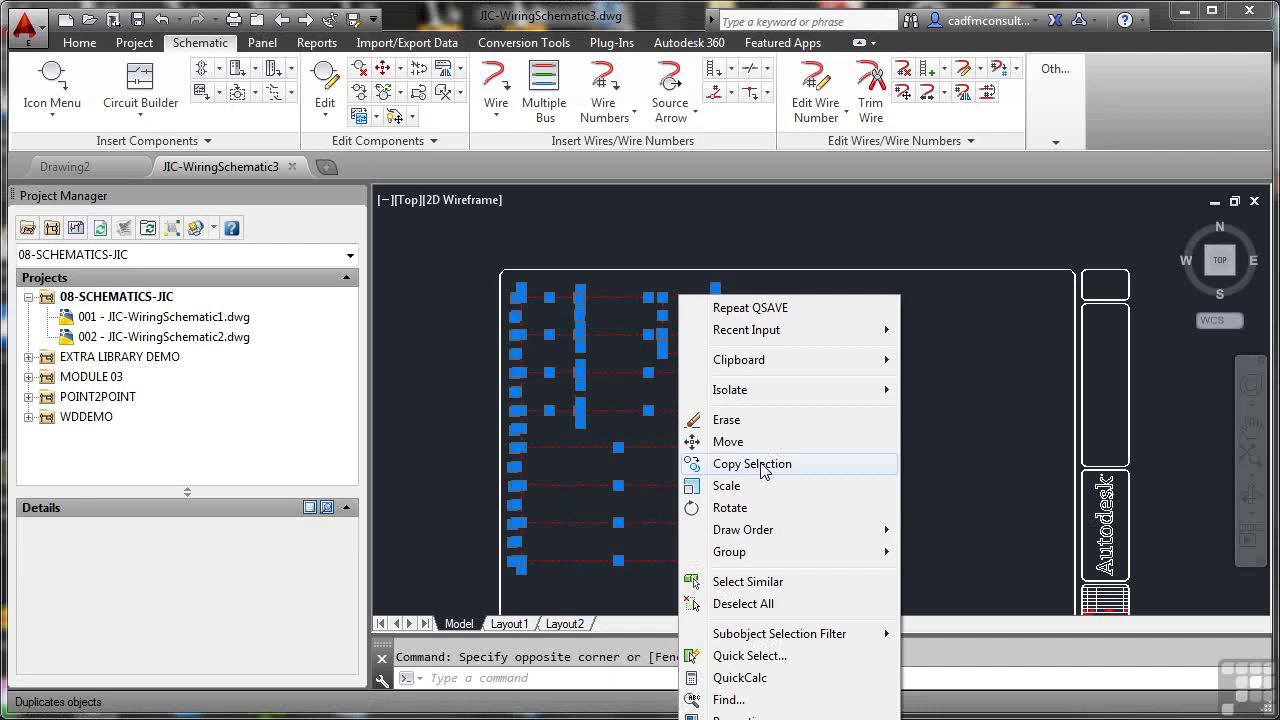
Cancel the plain copy and add JIC-WiringSchematic3.dwg to 08-SCHEMATICS-JIC, applying project defaults.
click(760, 464)
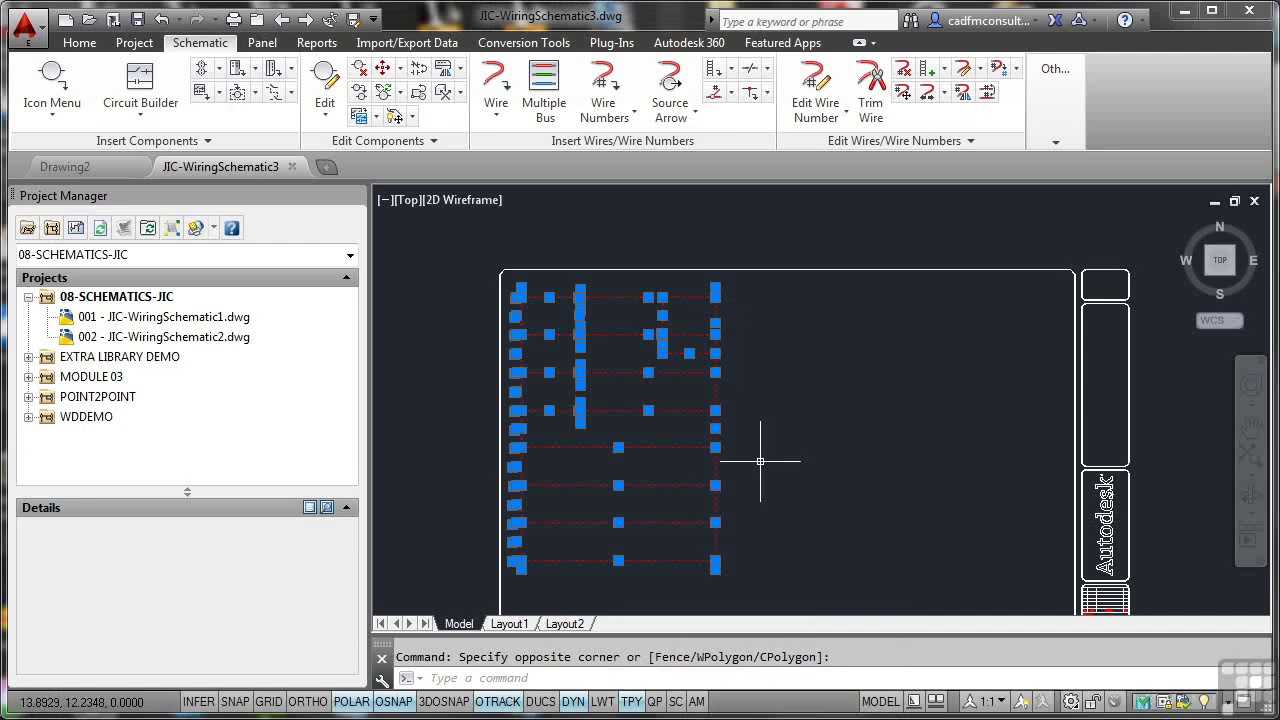
key(Escape)
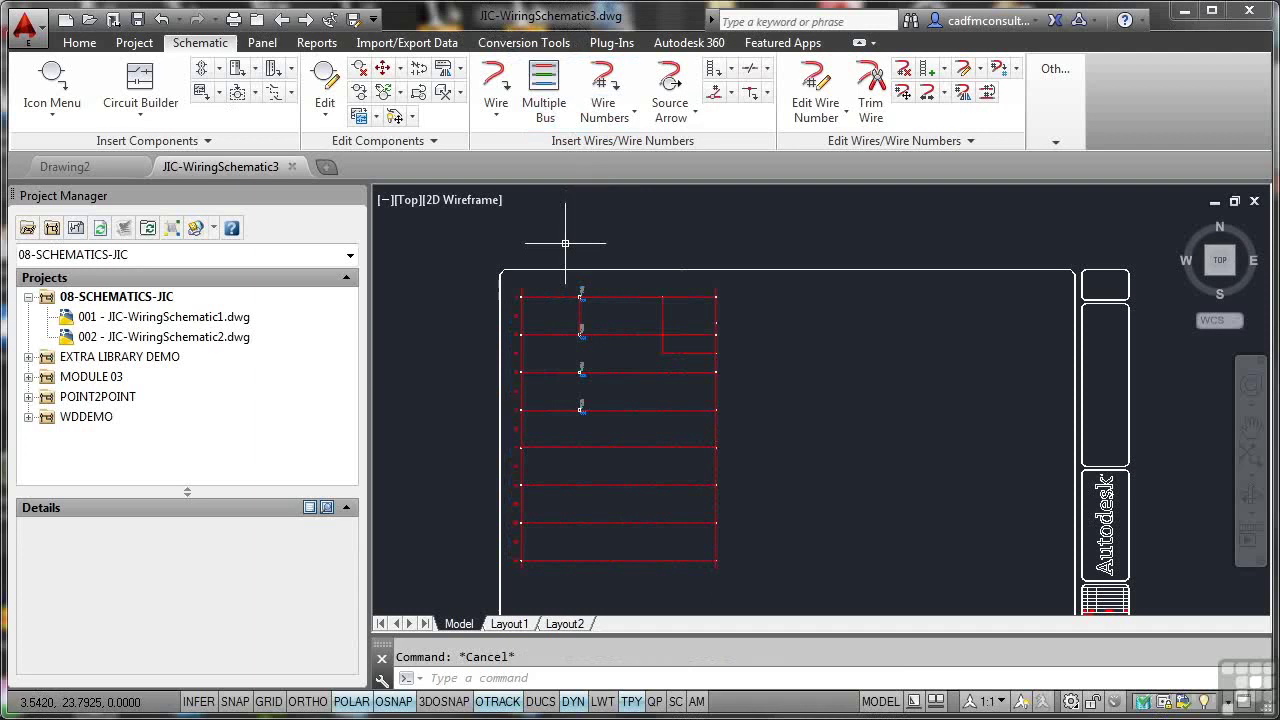
click(118, 298)
right_click(118, 298)
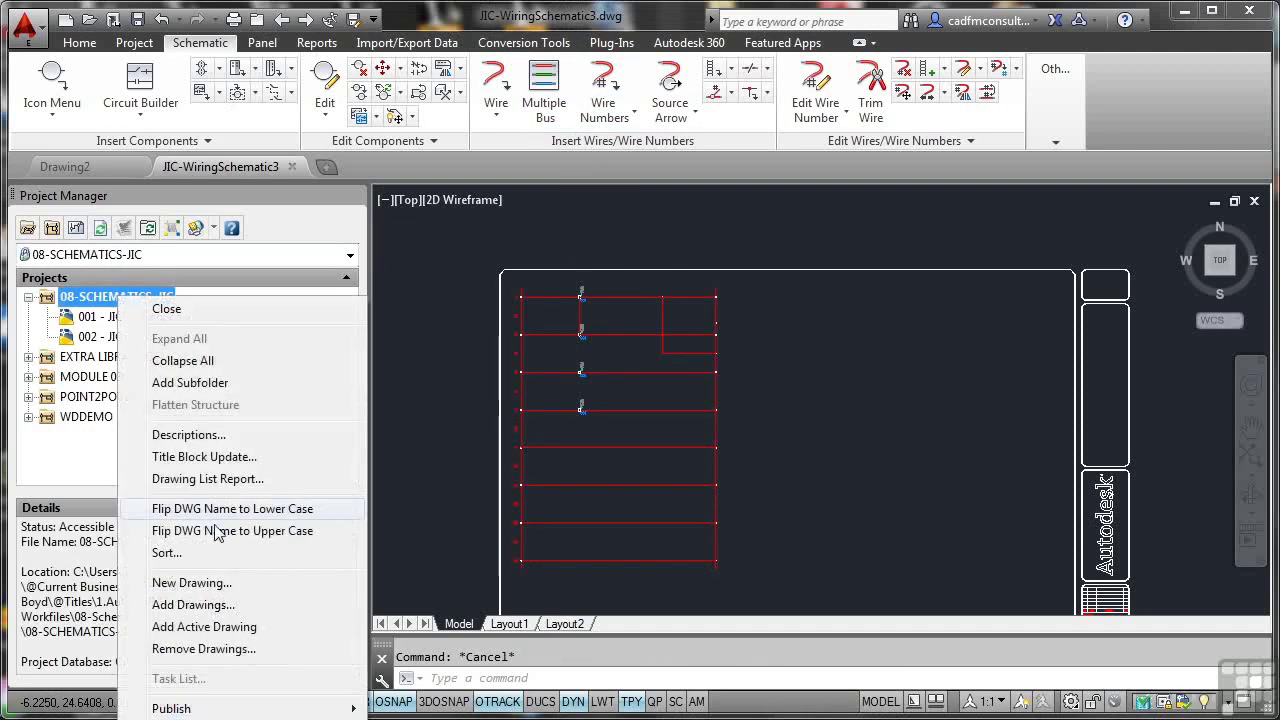
click(216, 629)
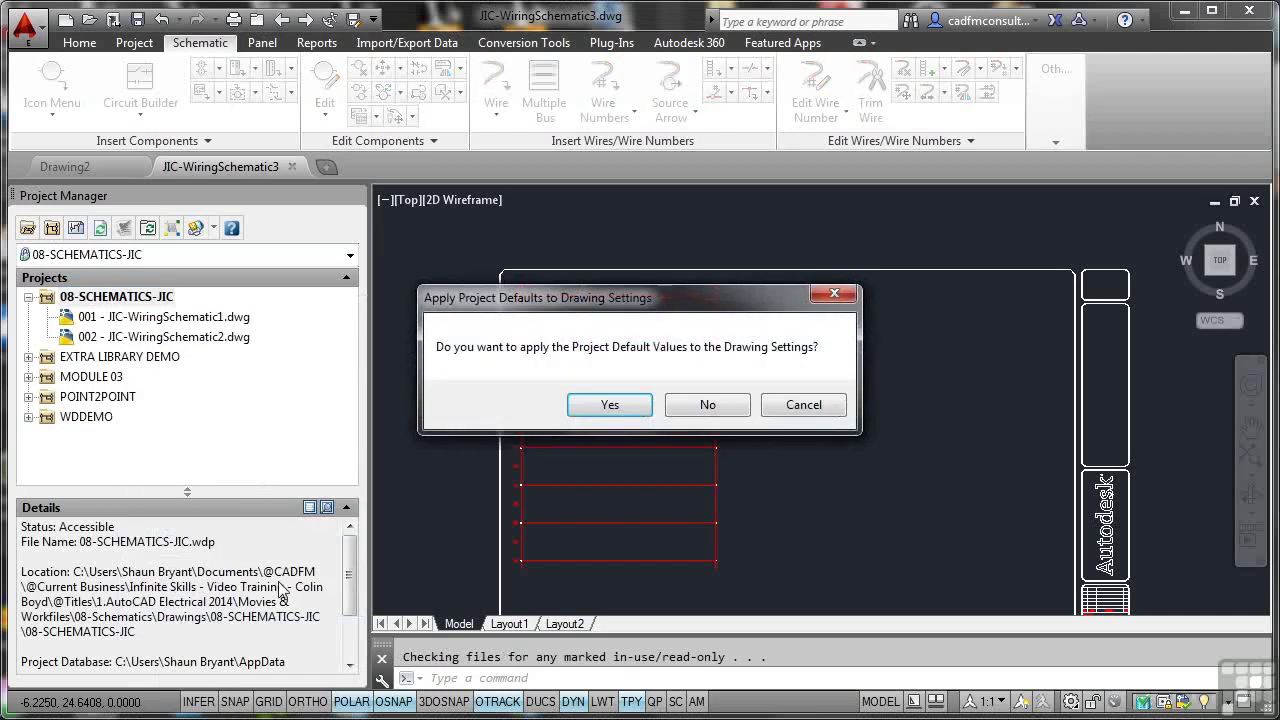
click(608, 408)
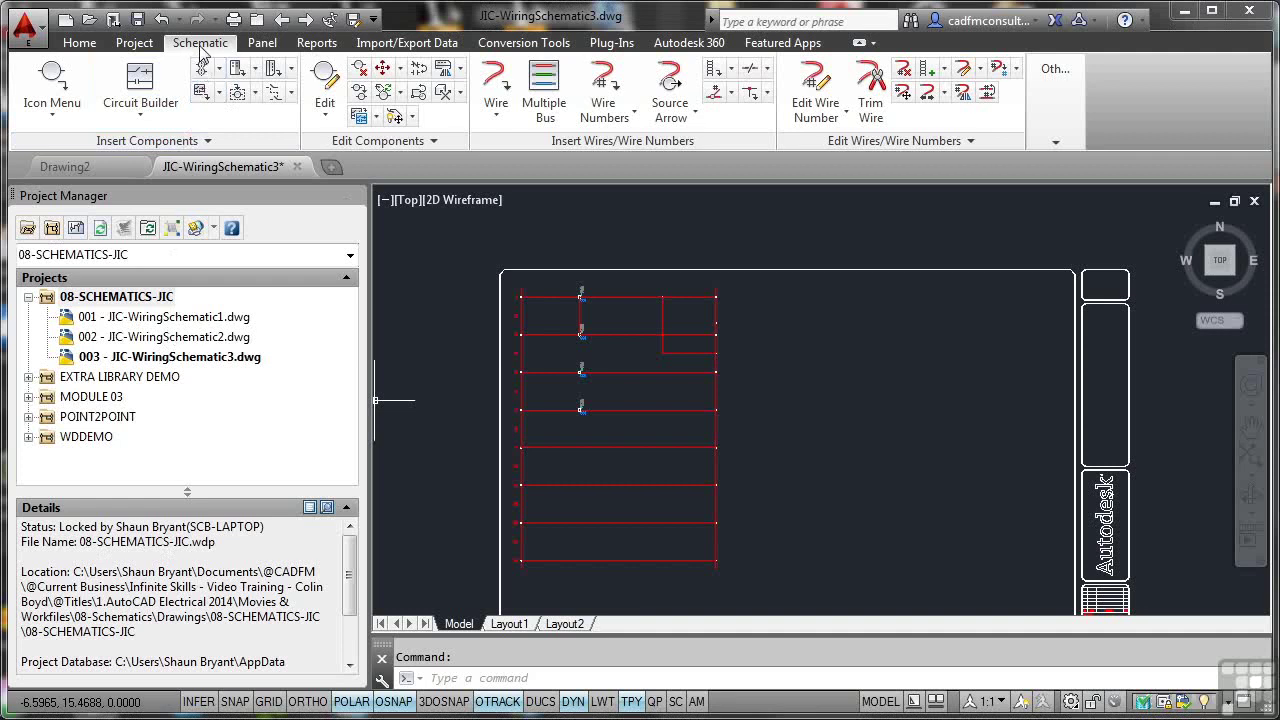
Copy Circuit the ladder's 57 objects from its bottom-left wire endpoint to the right, increasing terminal numbers.
click(376, 117)
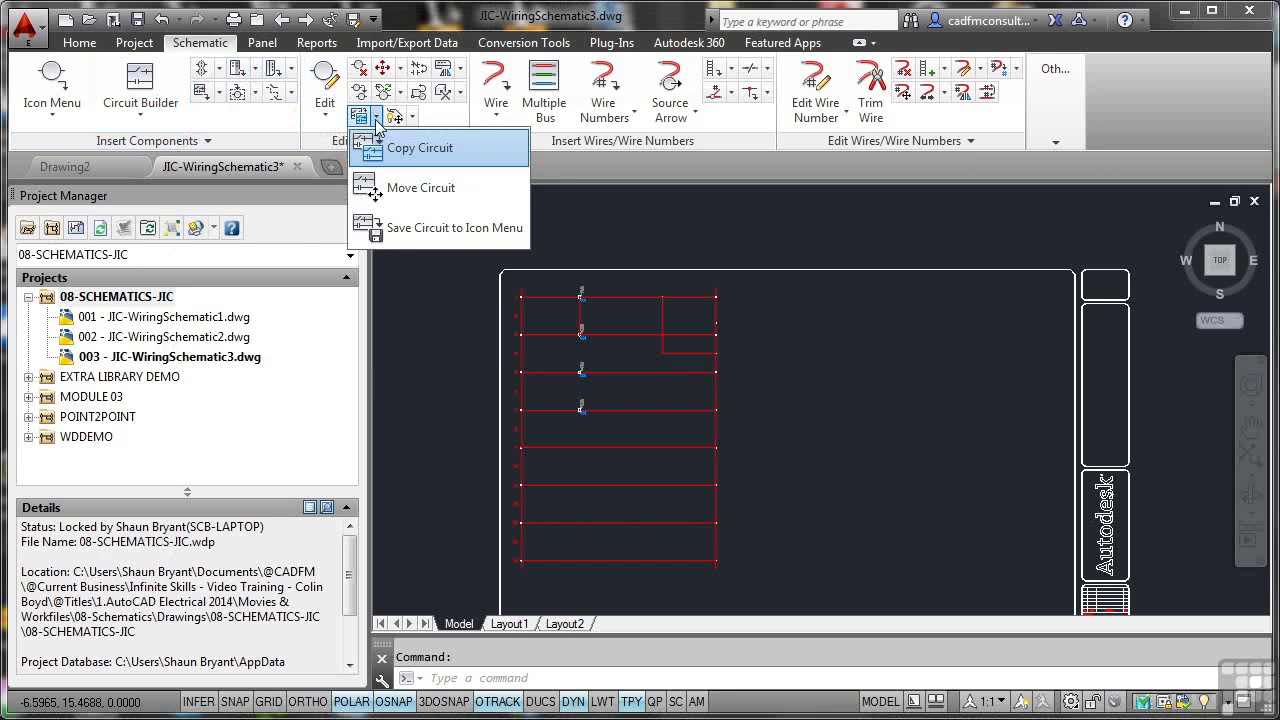
click(400, 148)
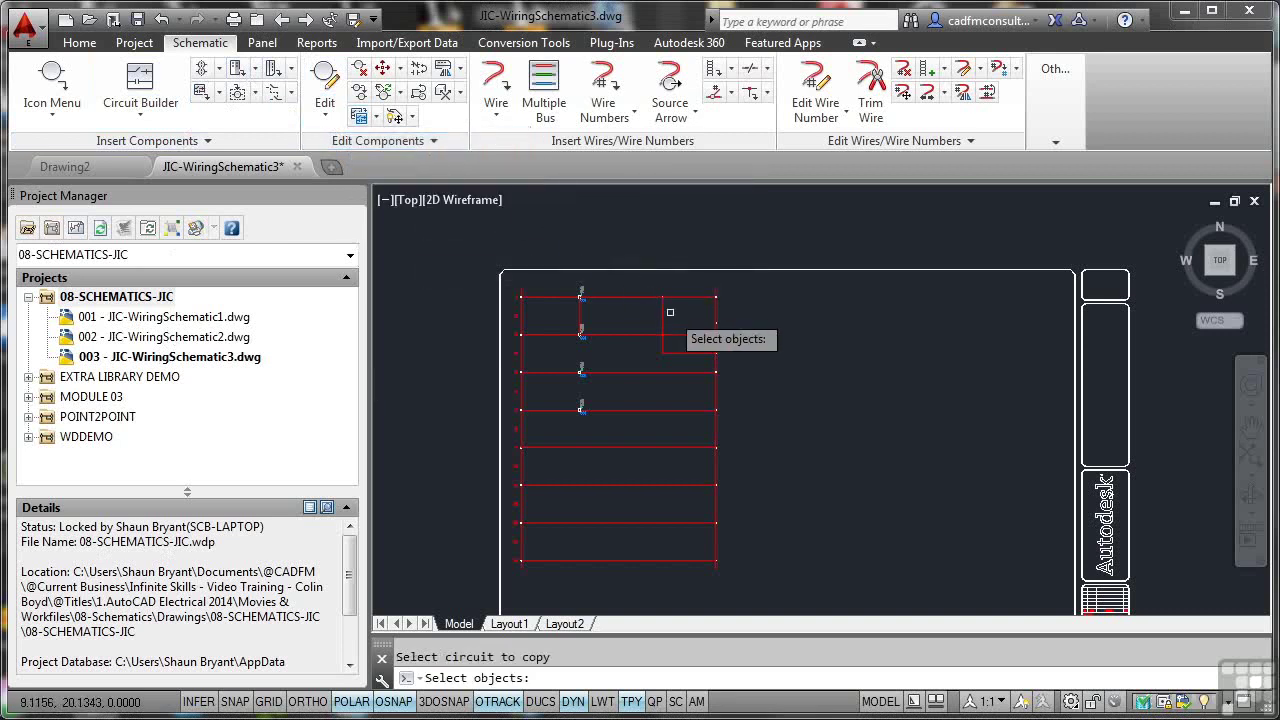
click(752, 588)
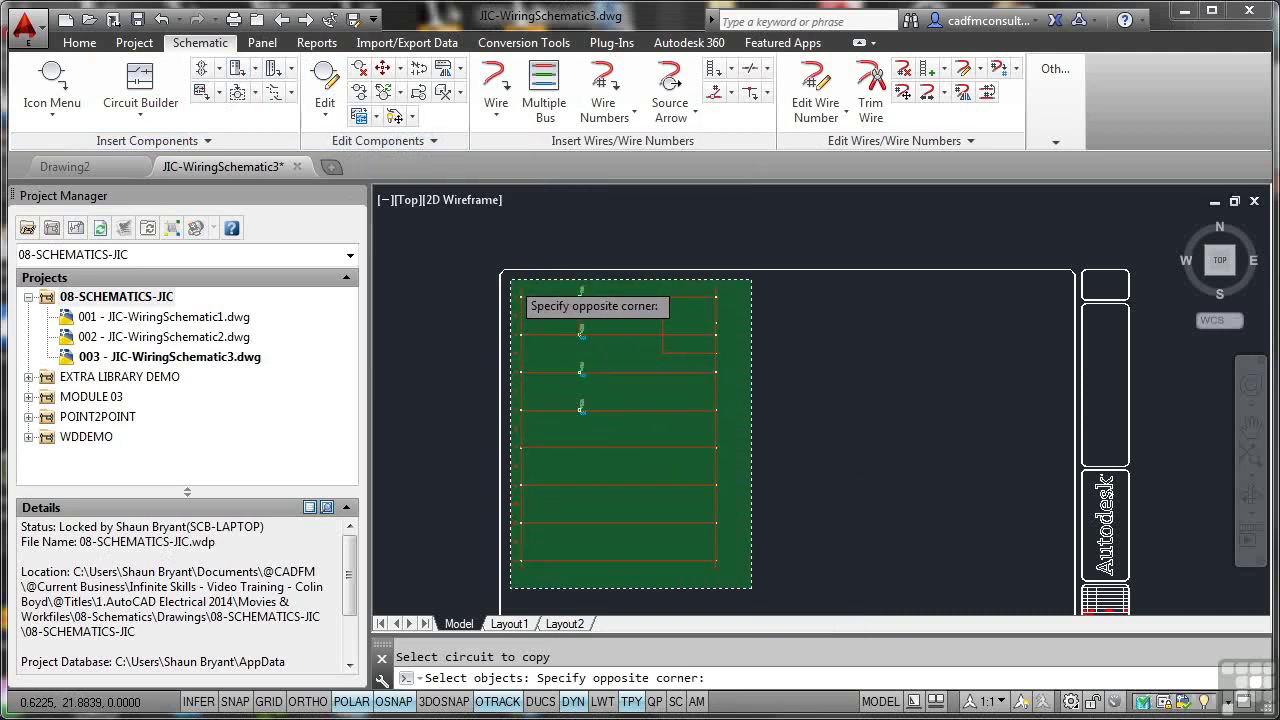
click(511, 281)
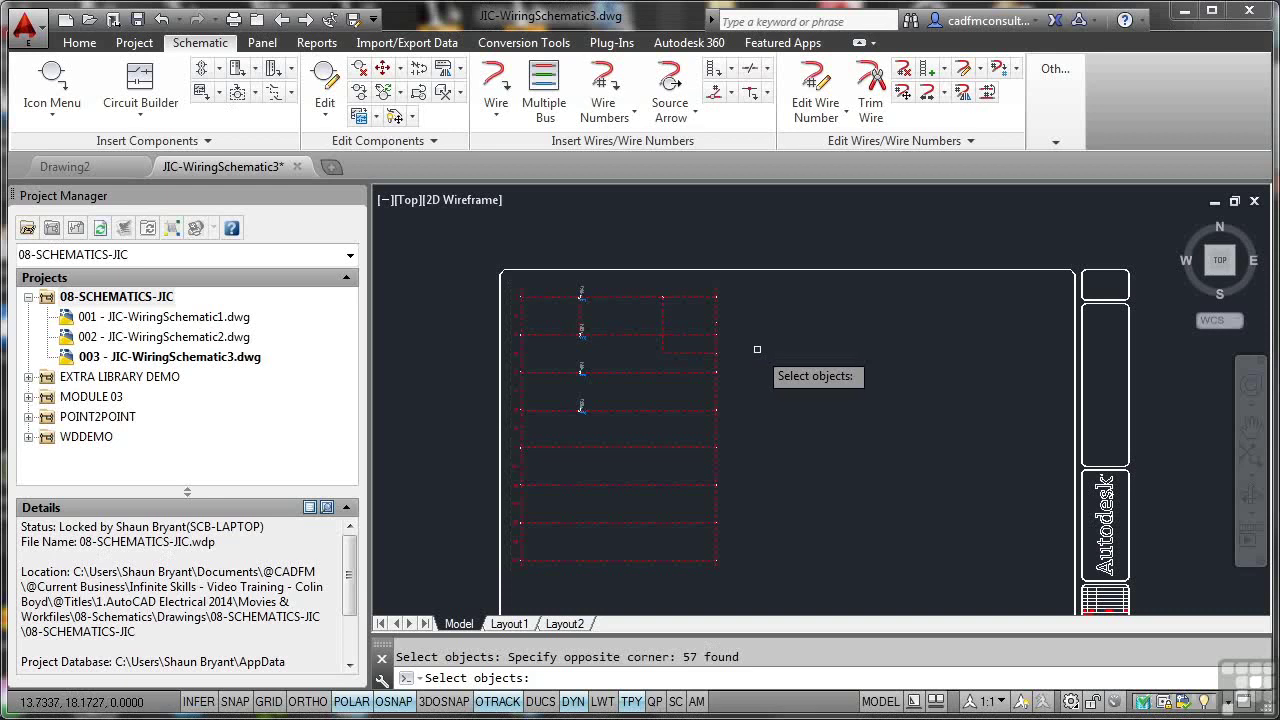
key(Return)
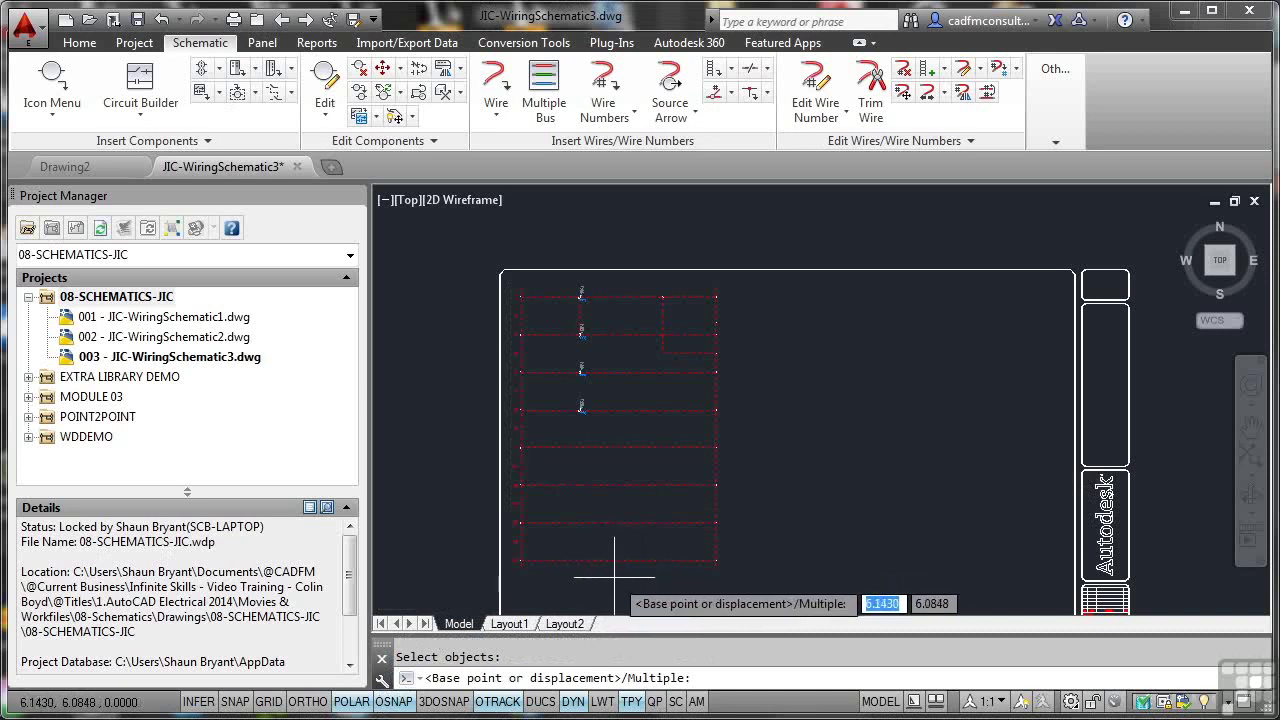
click(520, 570)
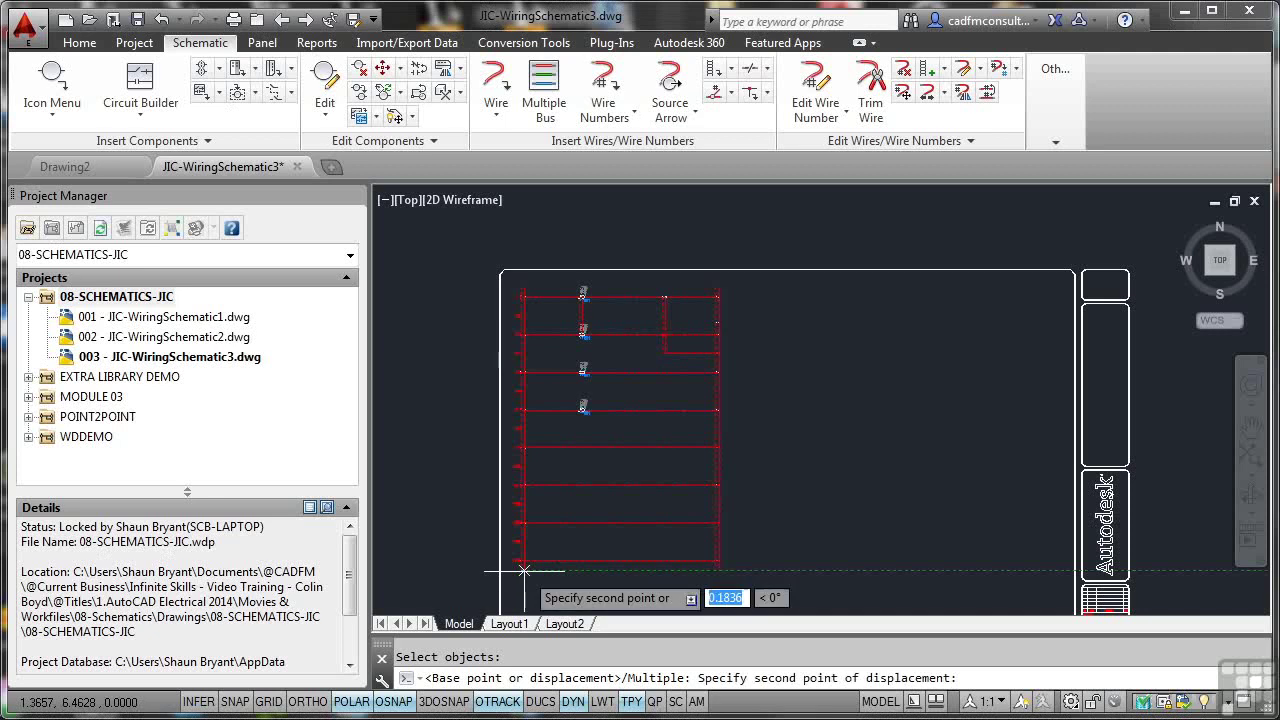
click(799, 569)
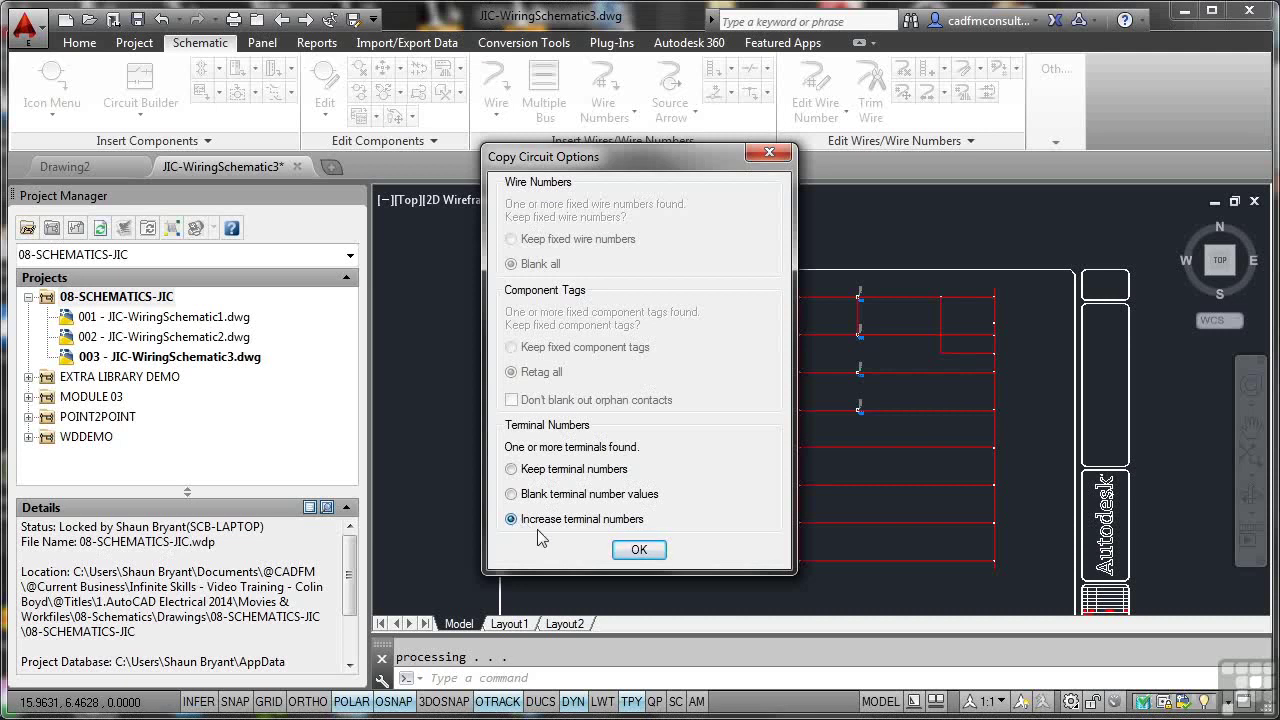
click(638, 550)
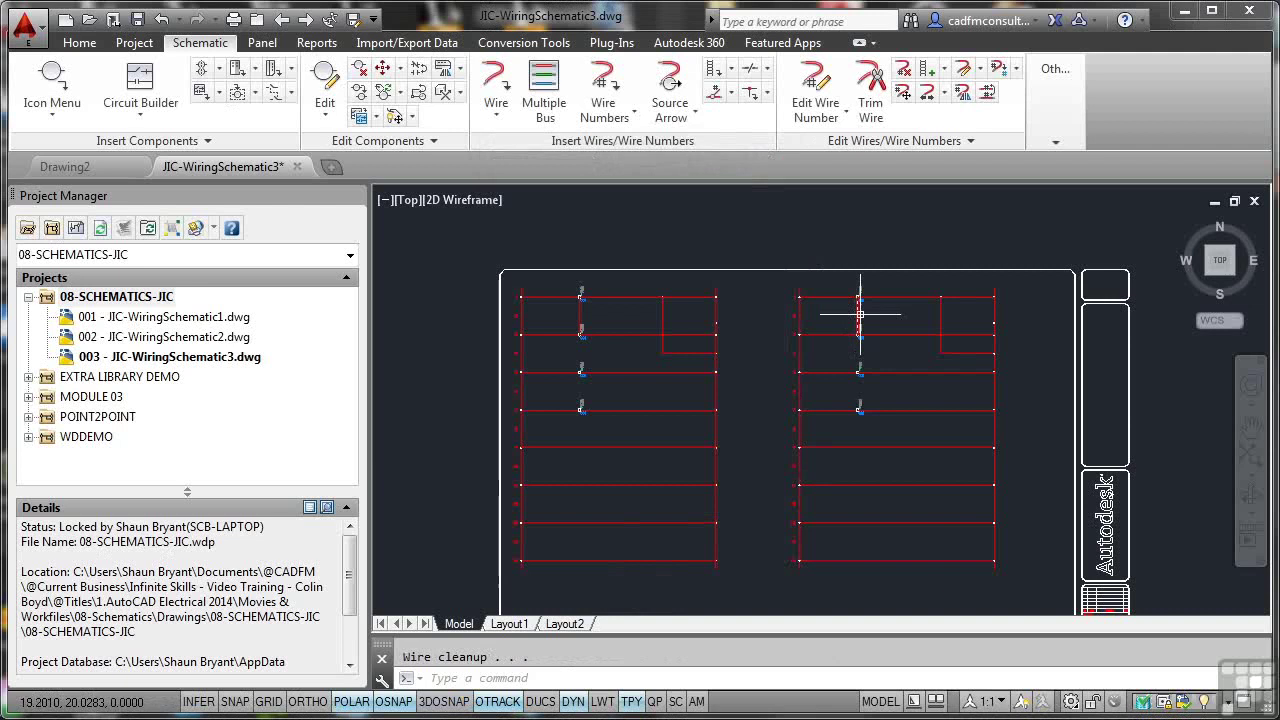
Zoom and pan across both ladders to compare terminal tags on rungs 1, 3, 5 and 7, then zoom out to the whole sheet.
scroll(862, 315, up, 5)
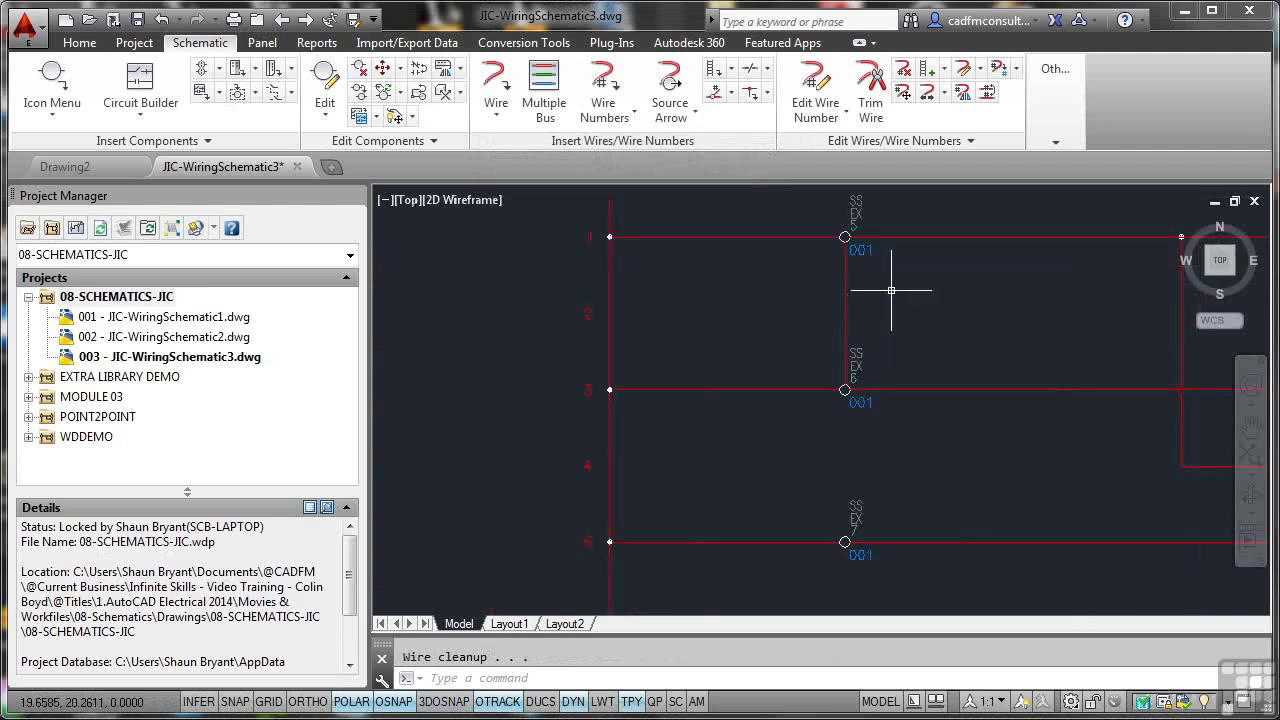
mouse_move(900, 294)
middle_down()
mouse_move(891, 334)
mouse_move(860, 346)
middle_up()
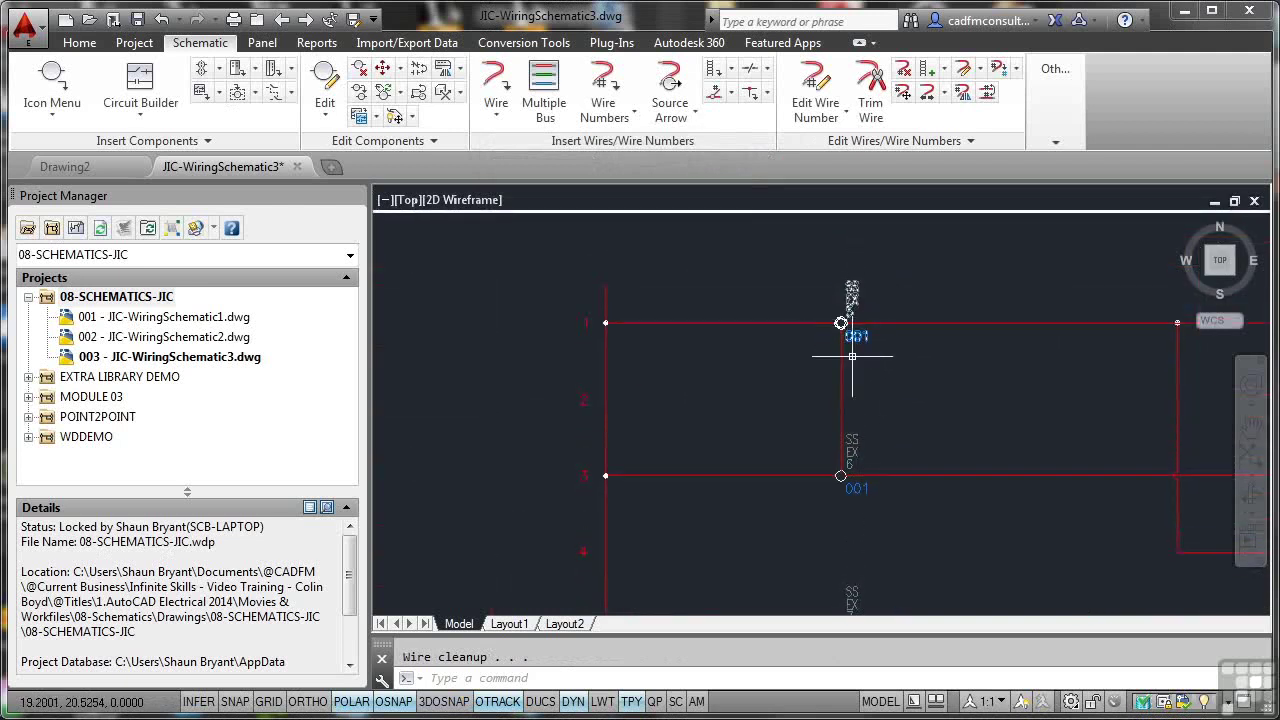
middle_drag(918, 498, 904, 288)
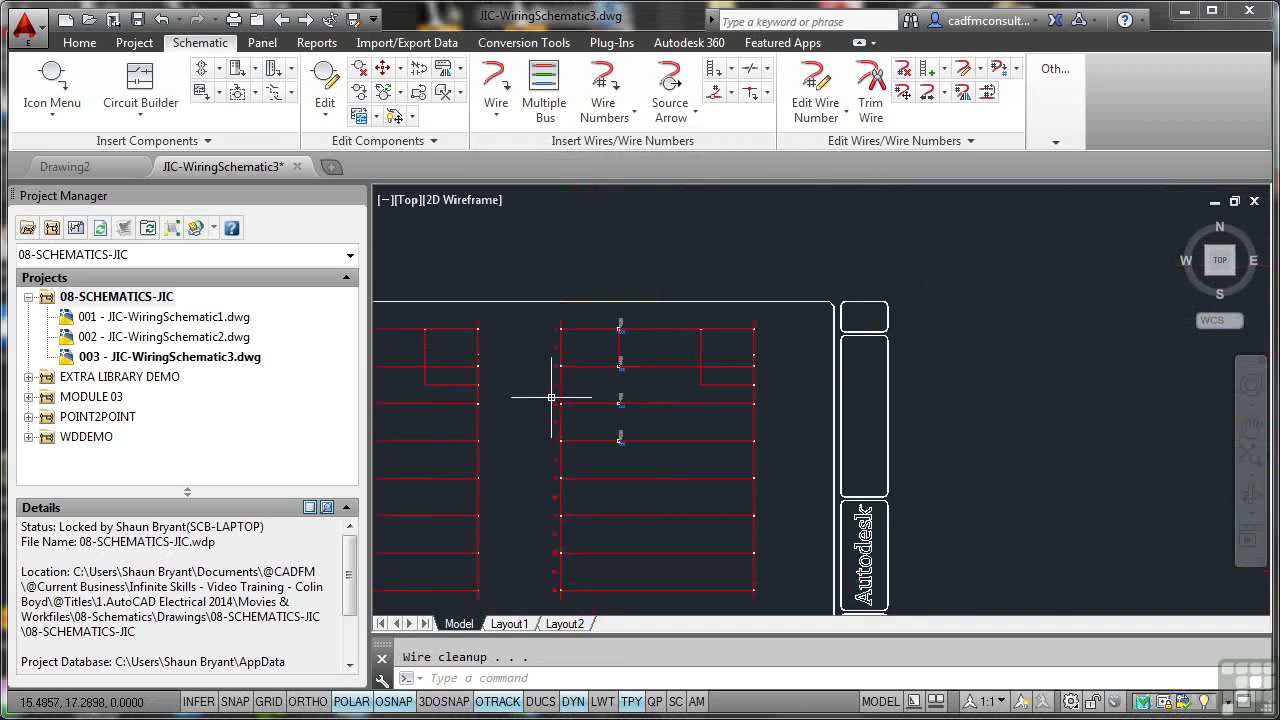
scroll(537, 410, down, 5)
middle_drag(574, 363, 811, 387)
scroll(660, 360, up, 2)
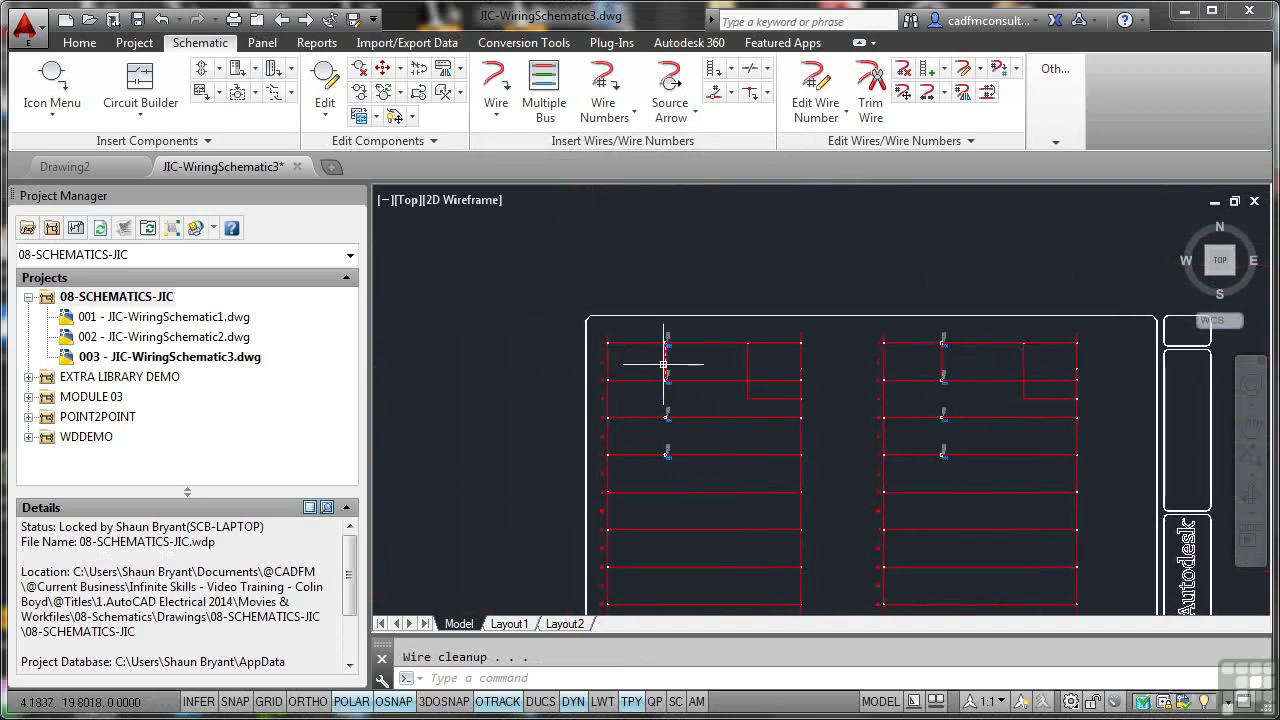
scroll(662, 358, up, 4)
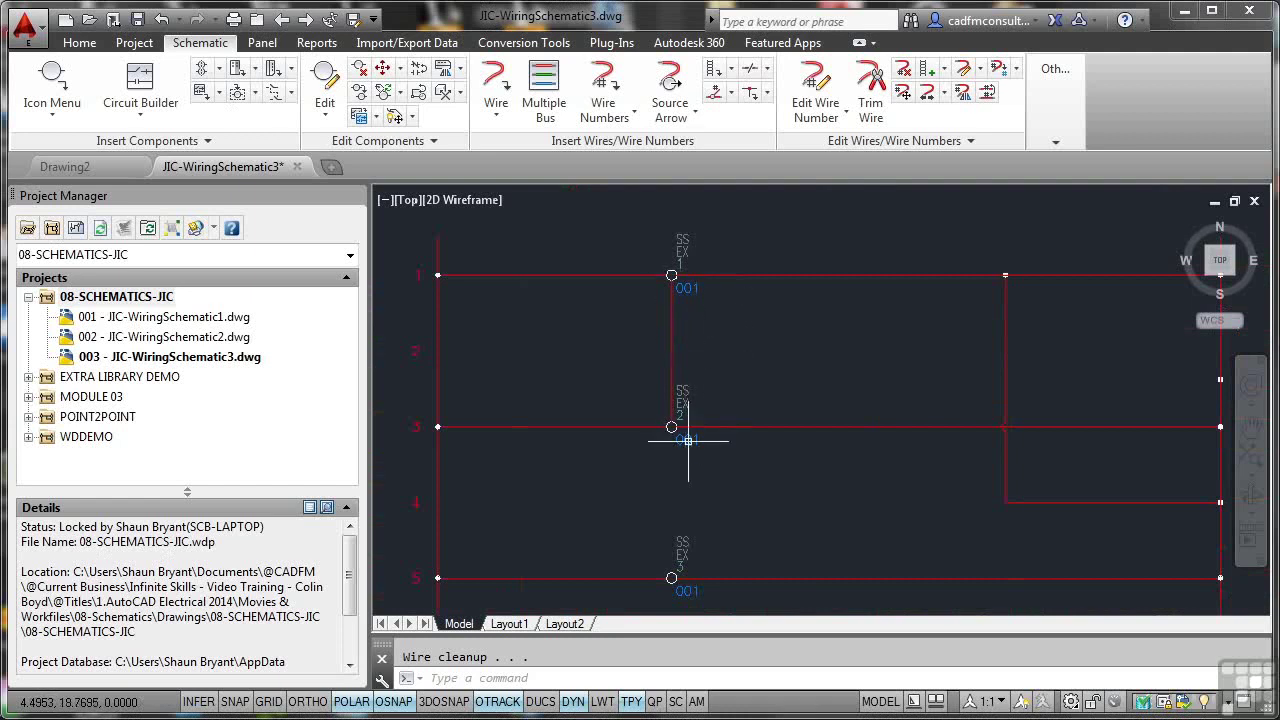
middle_drag(711, 546, 722, 335)
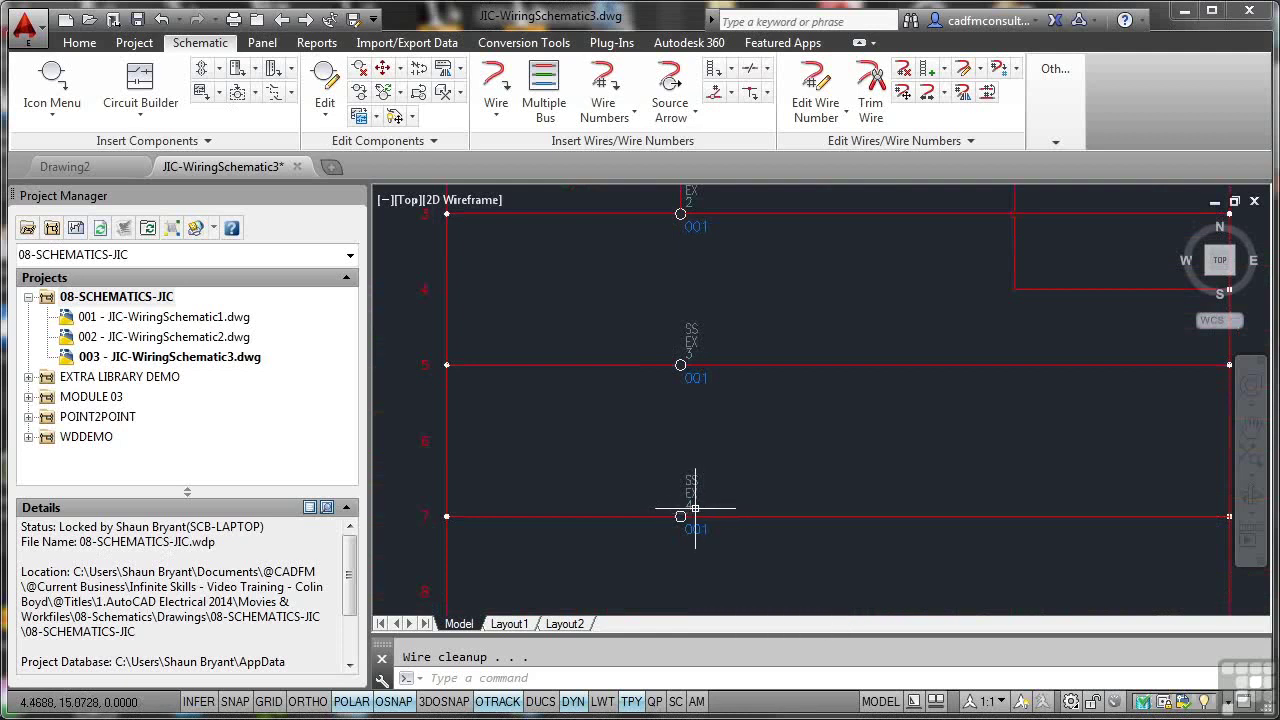
middle_click(714, 421)
middle_click(714, 421)
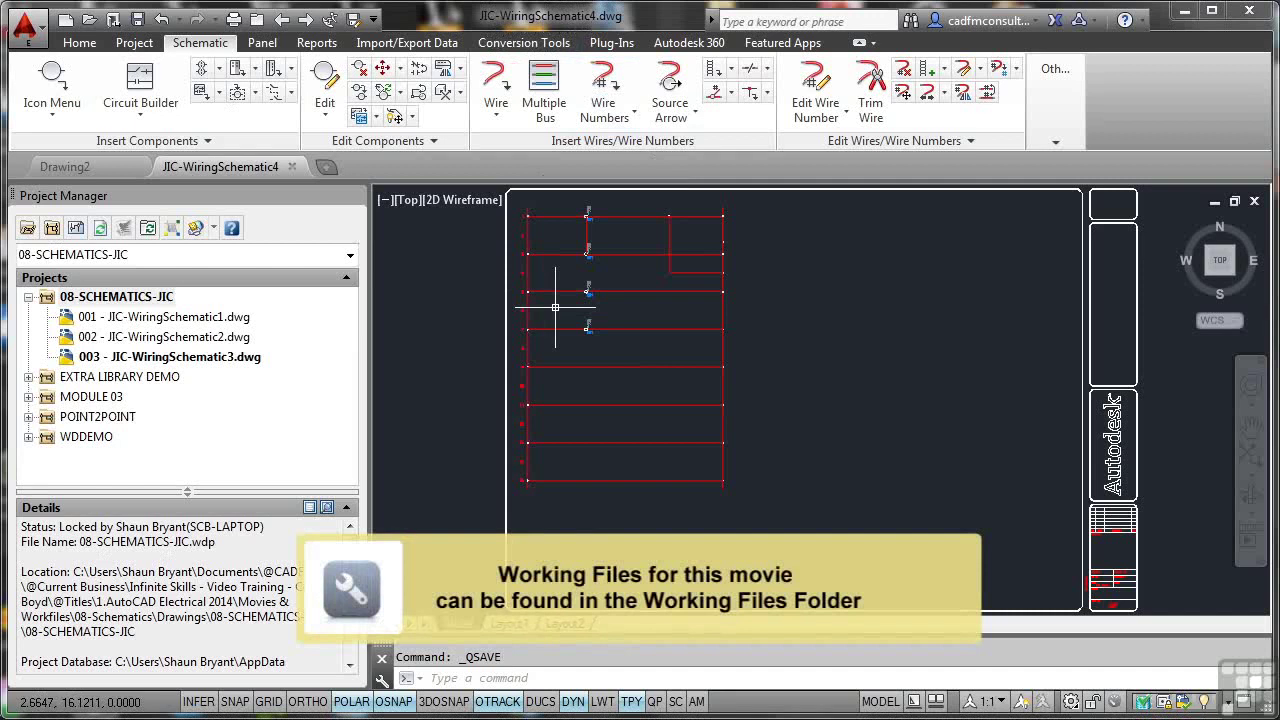
Add JIC-WiringSchematic4.dwg to the 08-SCHEMATICS-JIC project, accepting the project defaults.
click(148, 297)
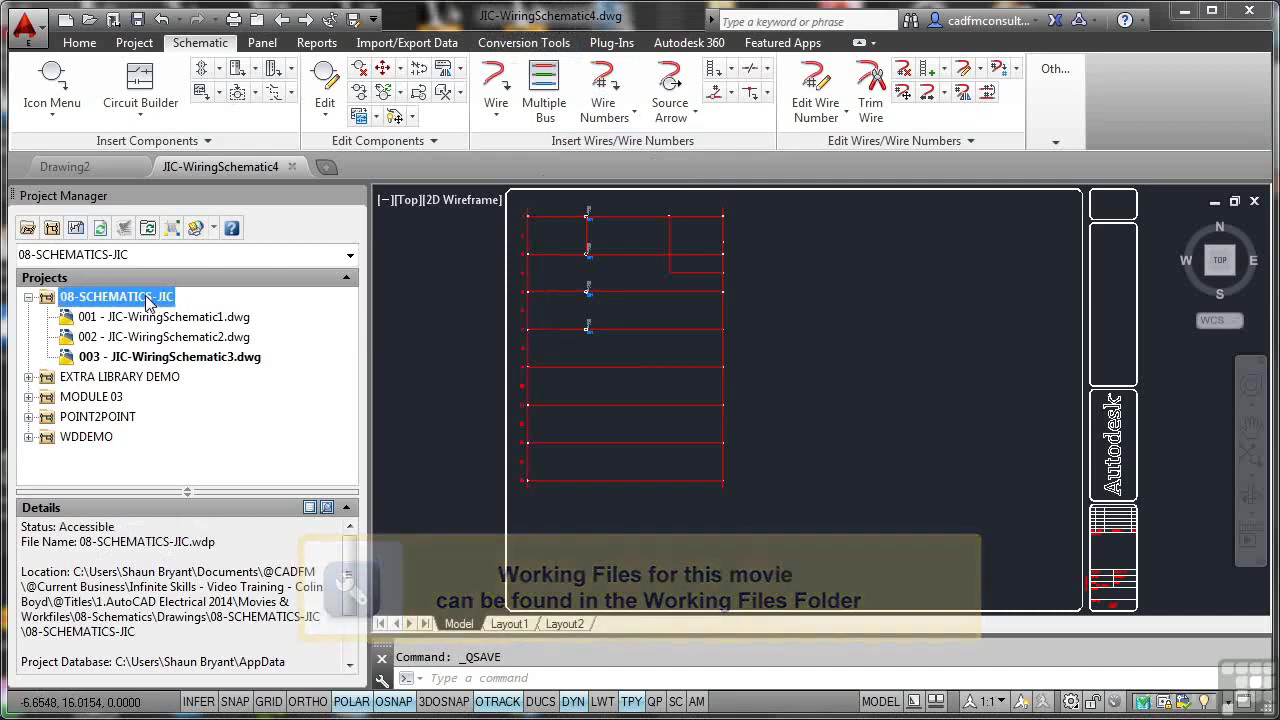
right_click(148, 297)
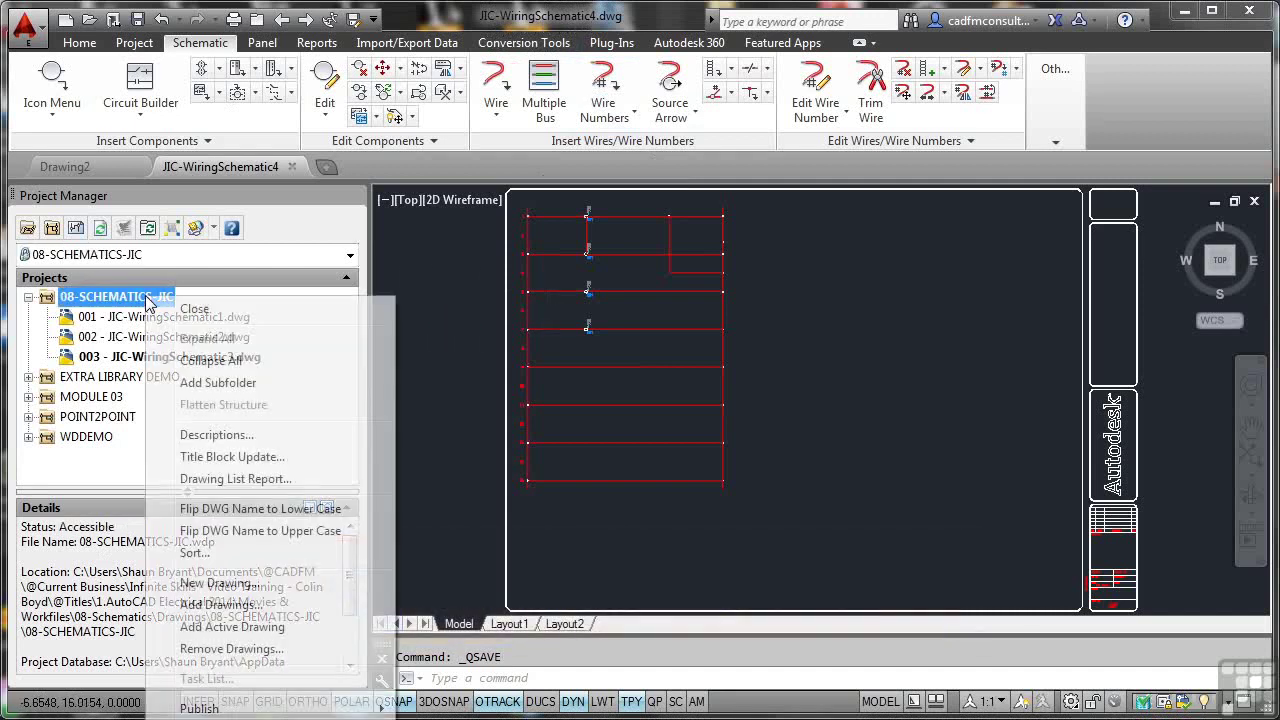
click(232, 626)
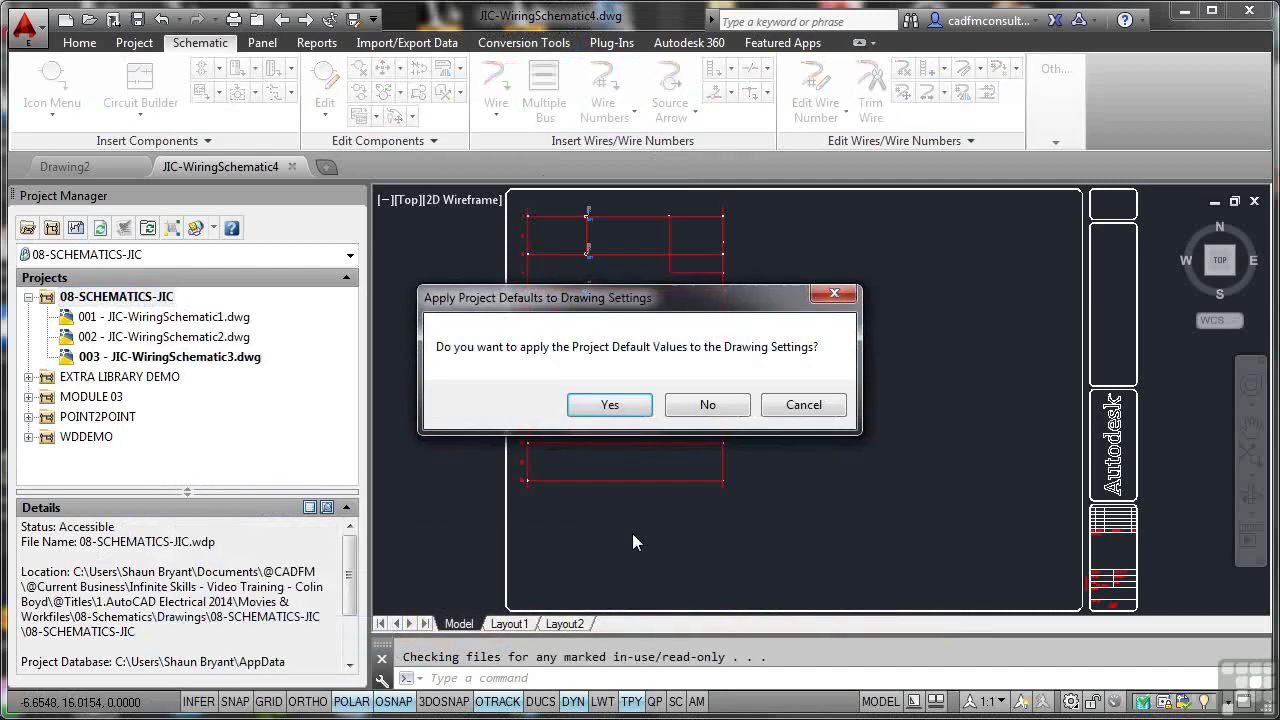
click(618, 405)
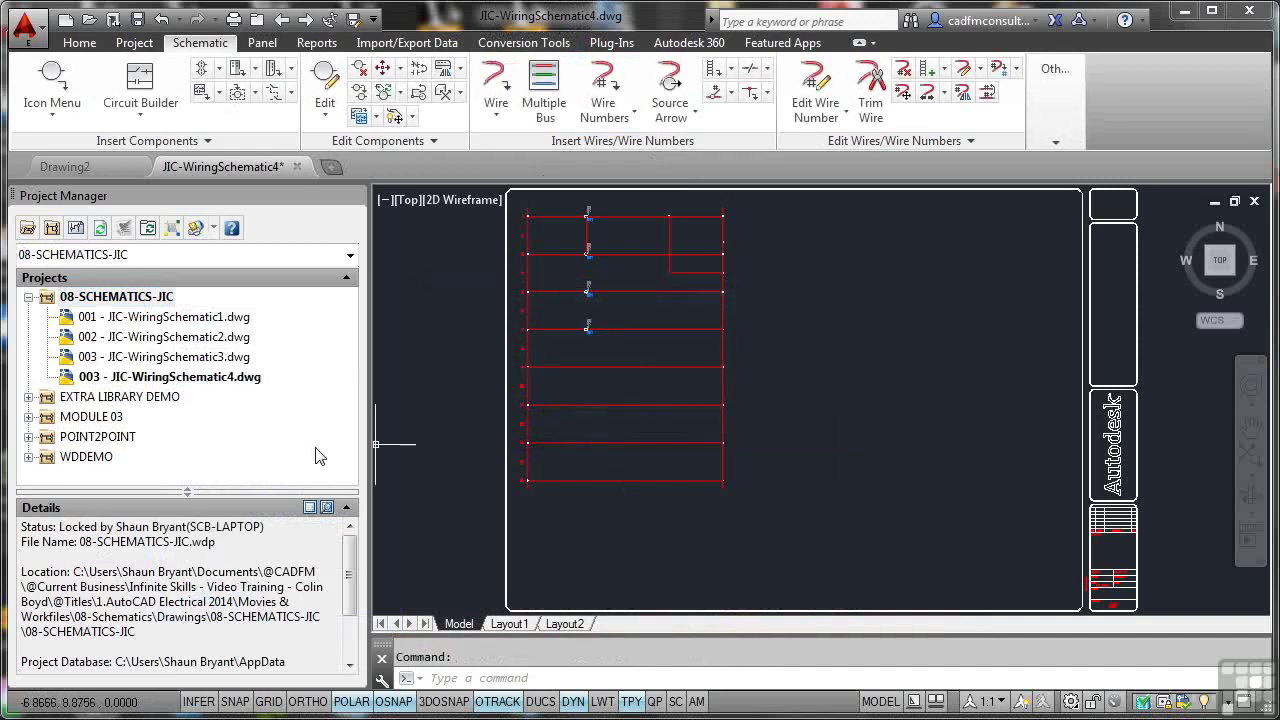
Change the WiringSchematic4 drawing's Sheet property from 003 to 004.
right_click(146, 380)
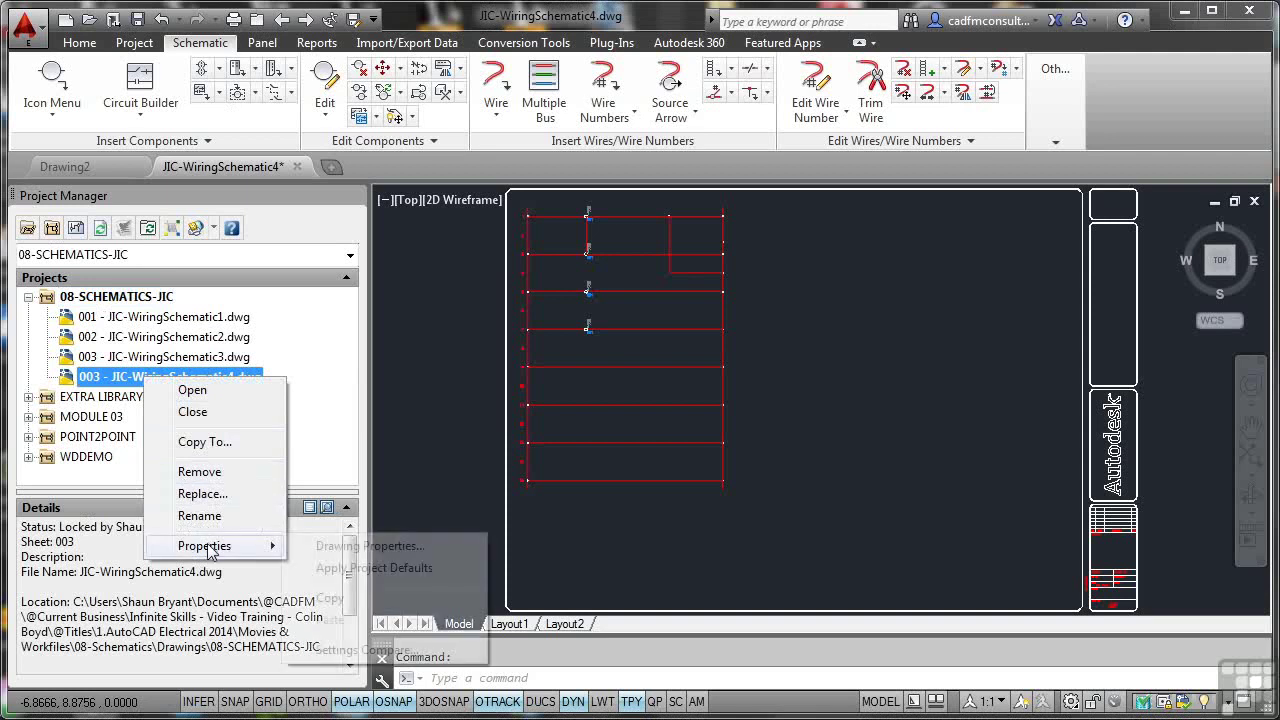
mouse_move(250, 545)
click(395, 545)
click(507, 523)
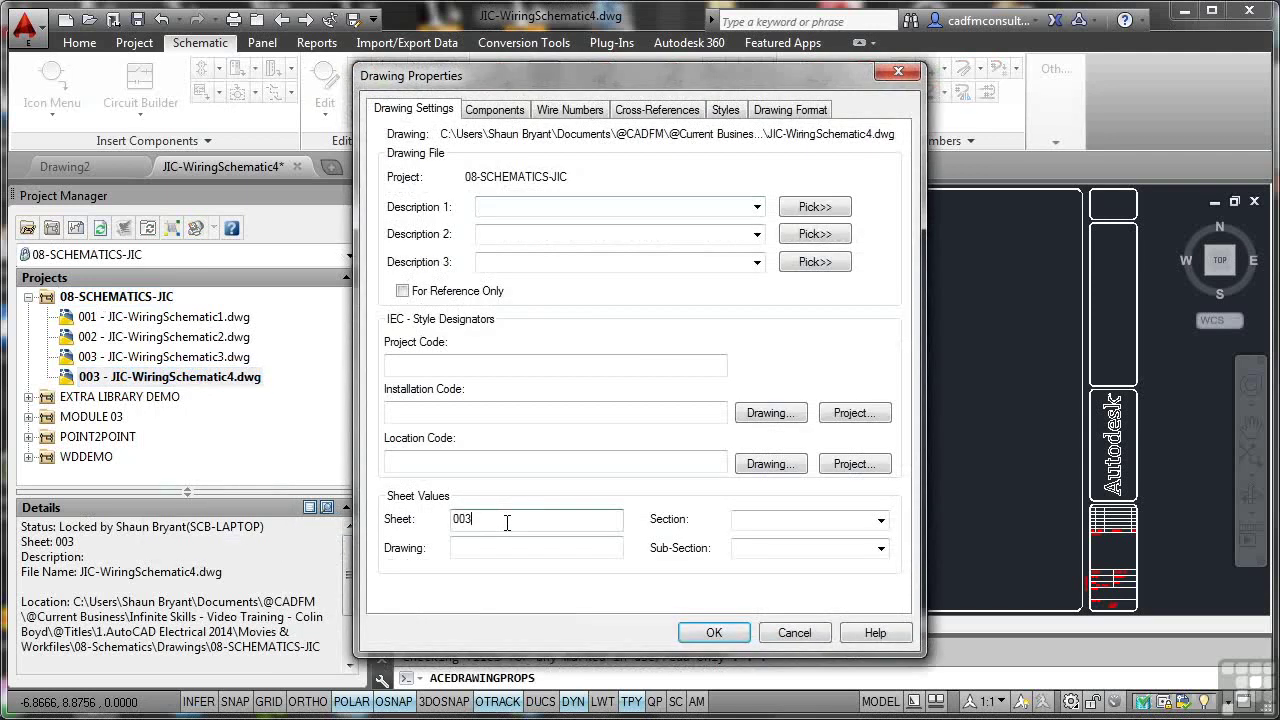
key(BackSpace)
text(4)
click(714, 632)
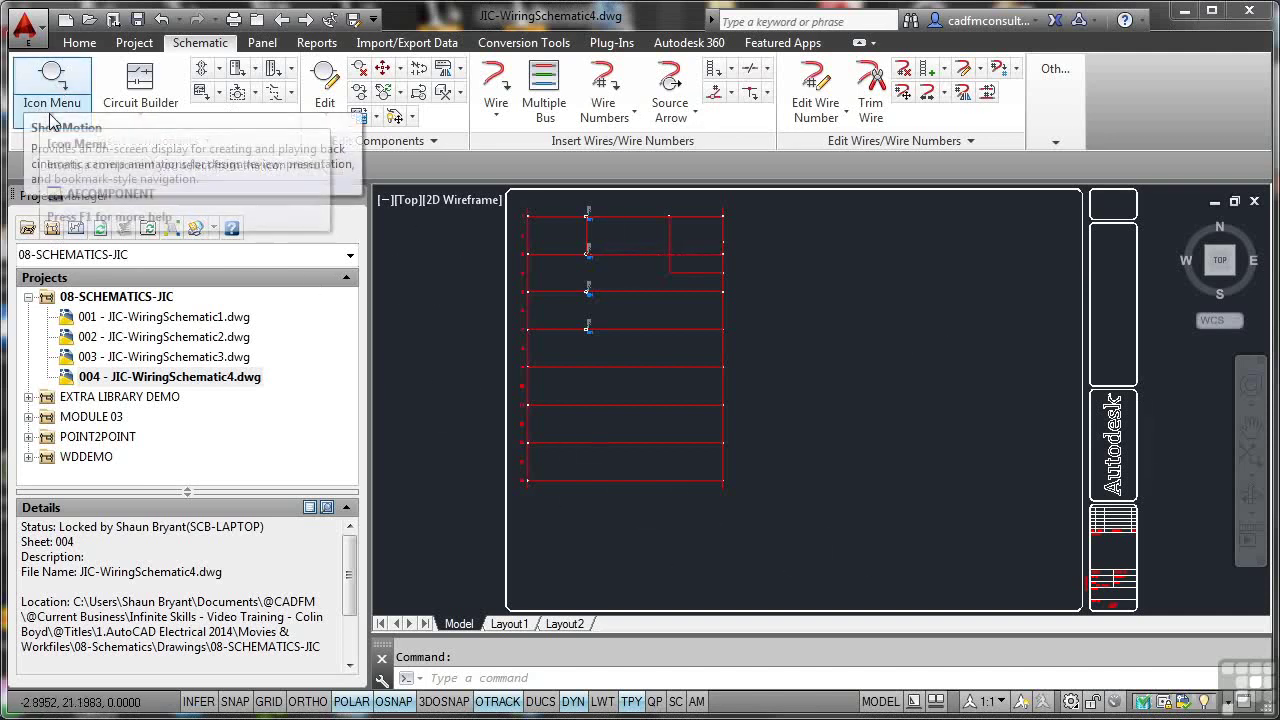
click(52, 75)
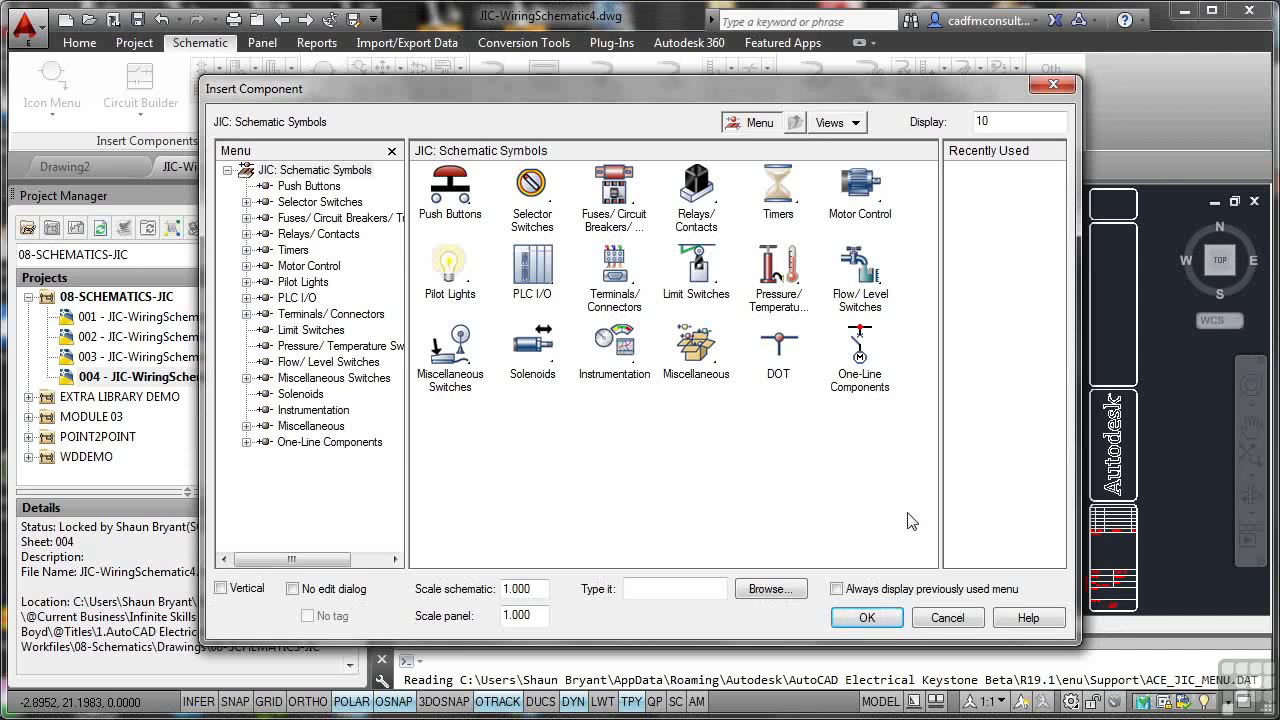
click(950, 620)
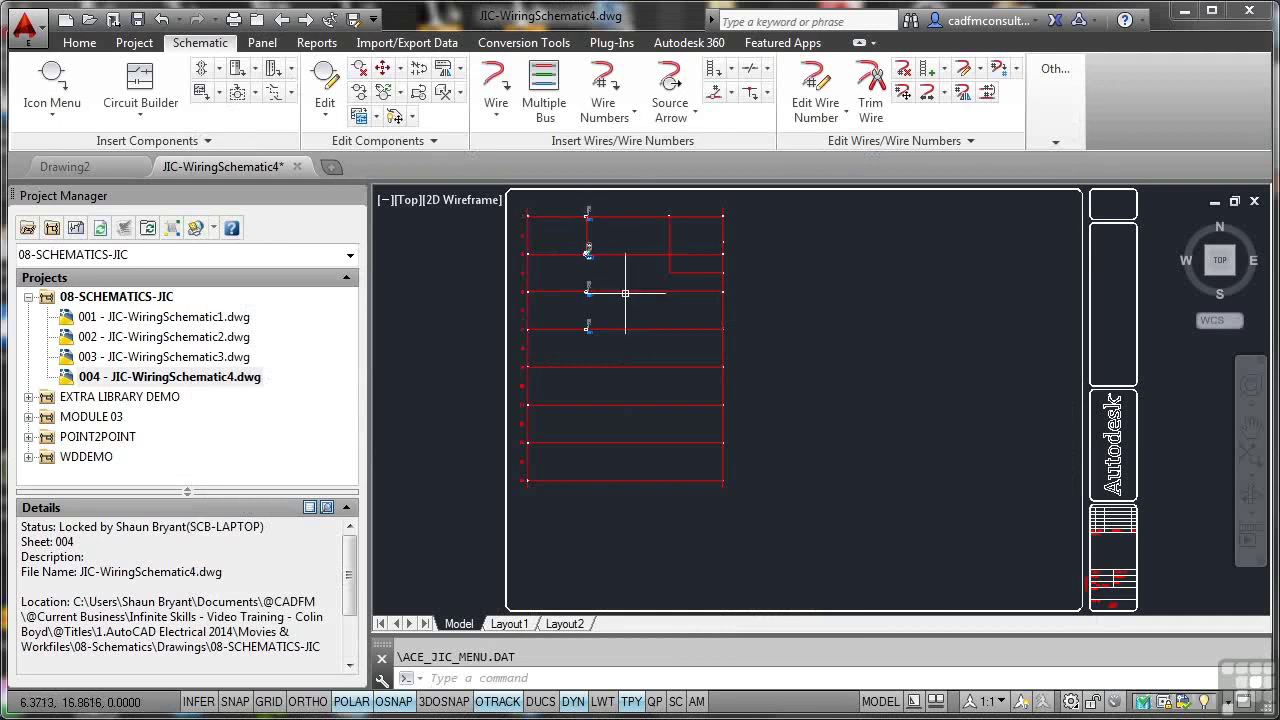
click(509, 190)
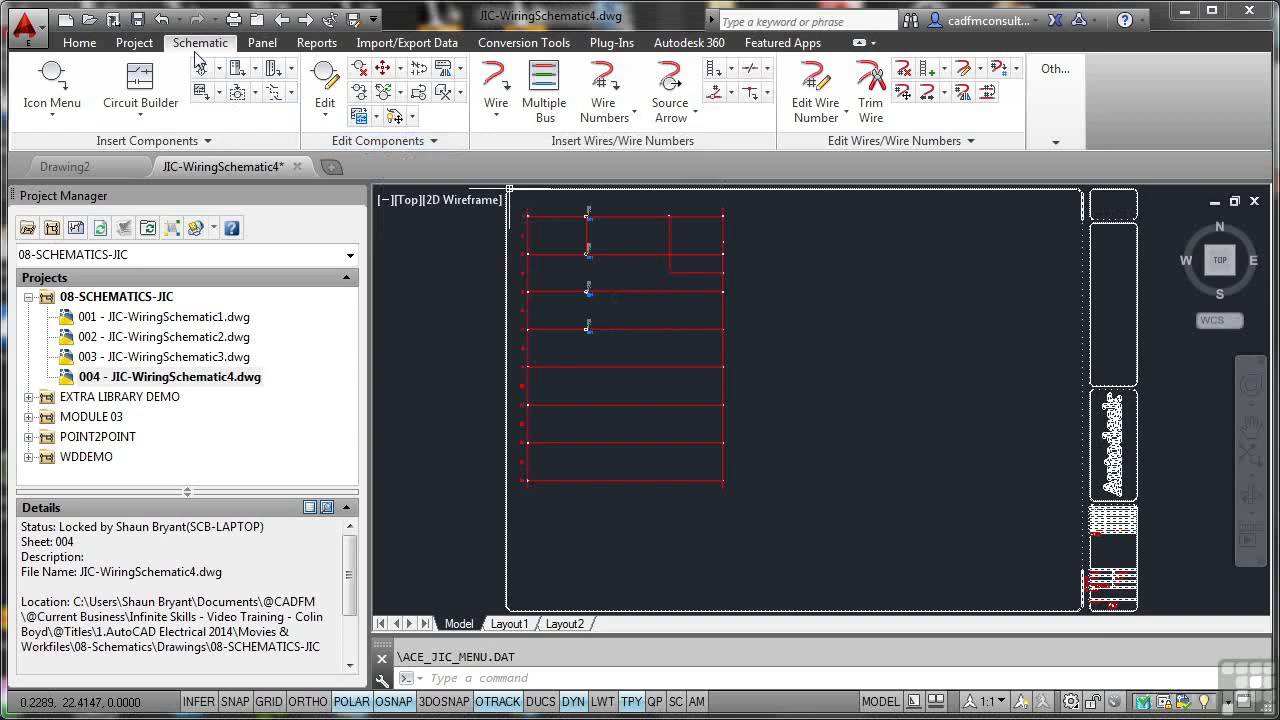
Start Save Circuit to Icon Menu and add a new circuit named 'Wiring Ladder 1'.
click(375, 117)
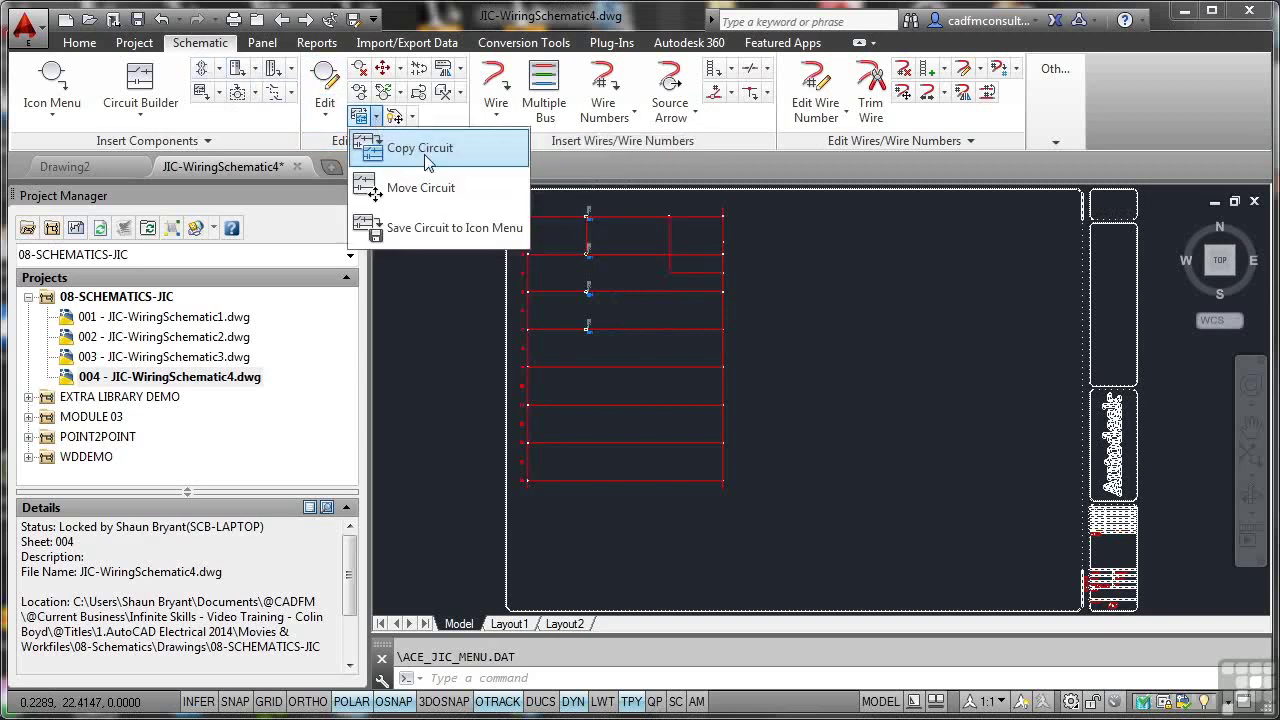
click(416, 234)
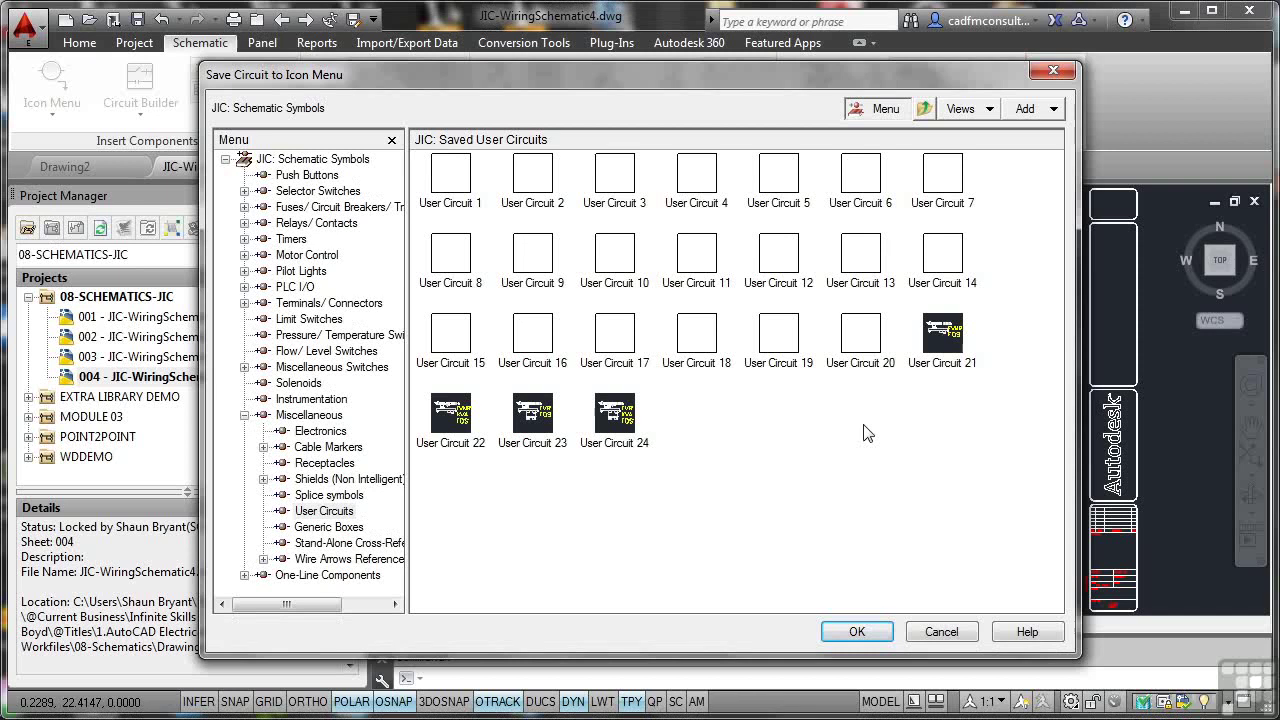
click(1027, 112)
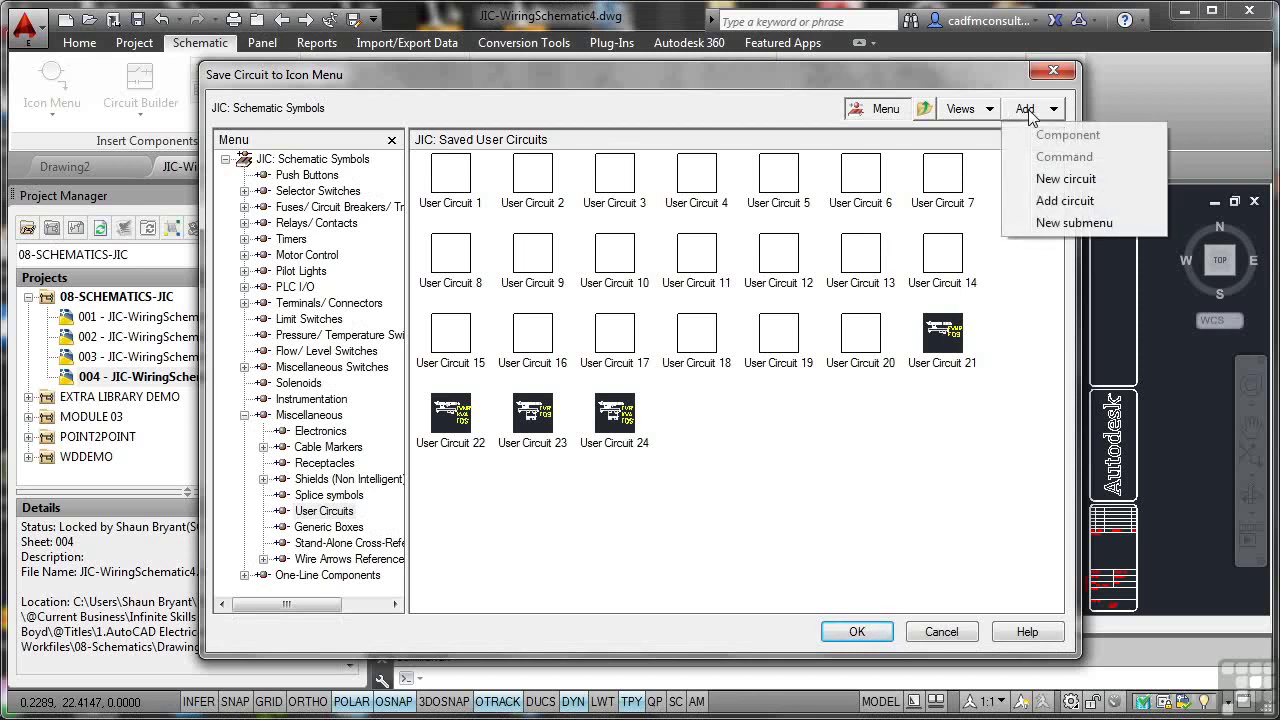
click(1055, 181)
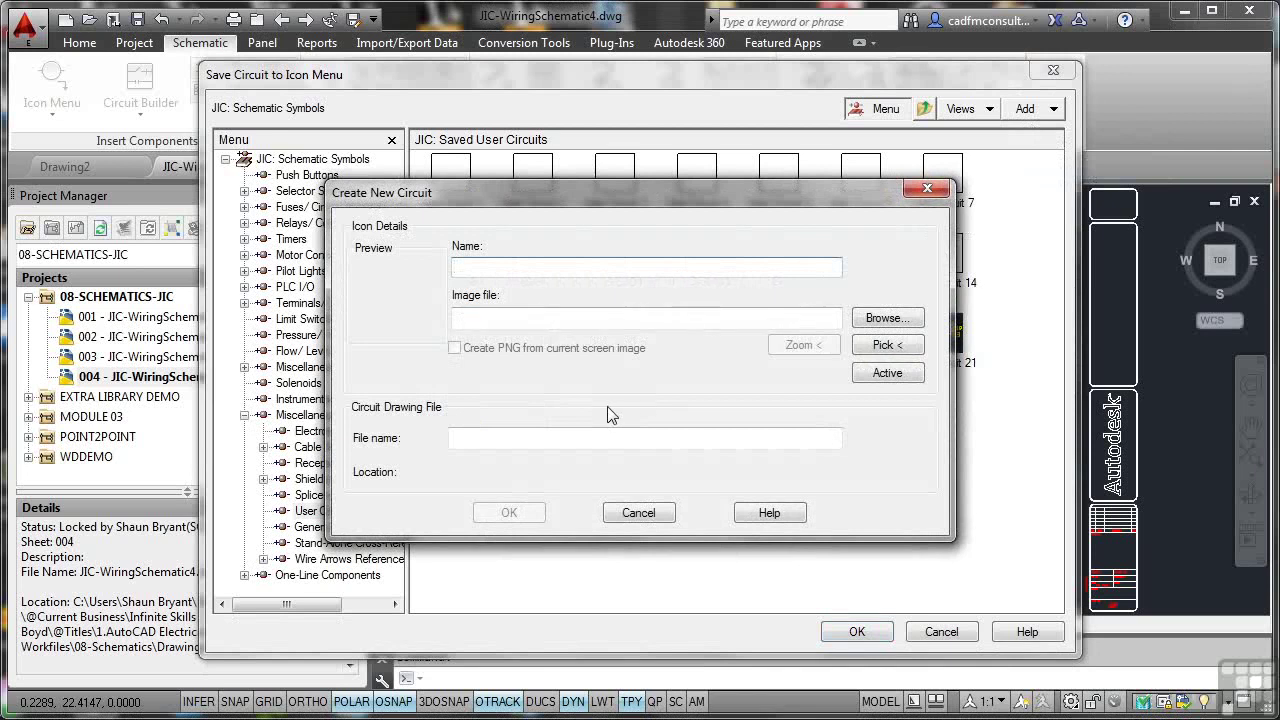
text(Wiring Ladder 1)
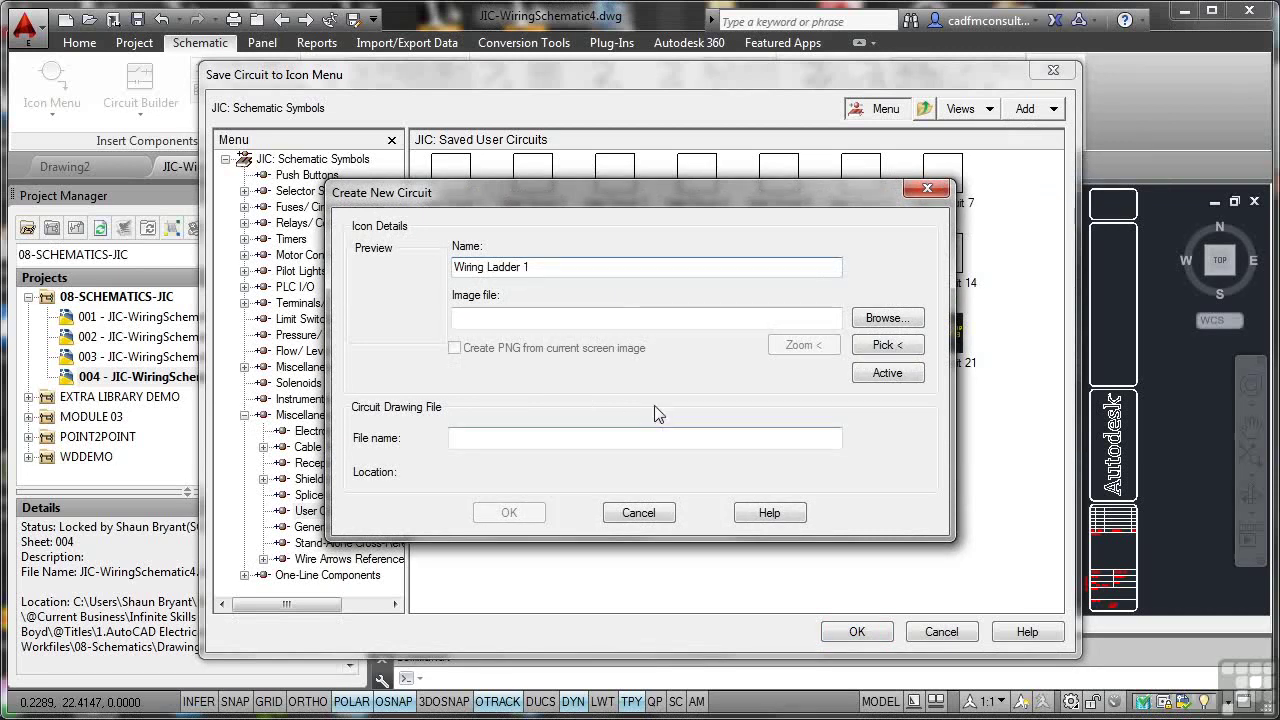
Use a zoomed view of the active drawing as the preview image and set file name 'Wiring Ladder 1'.
click(621, 316)
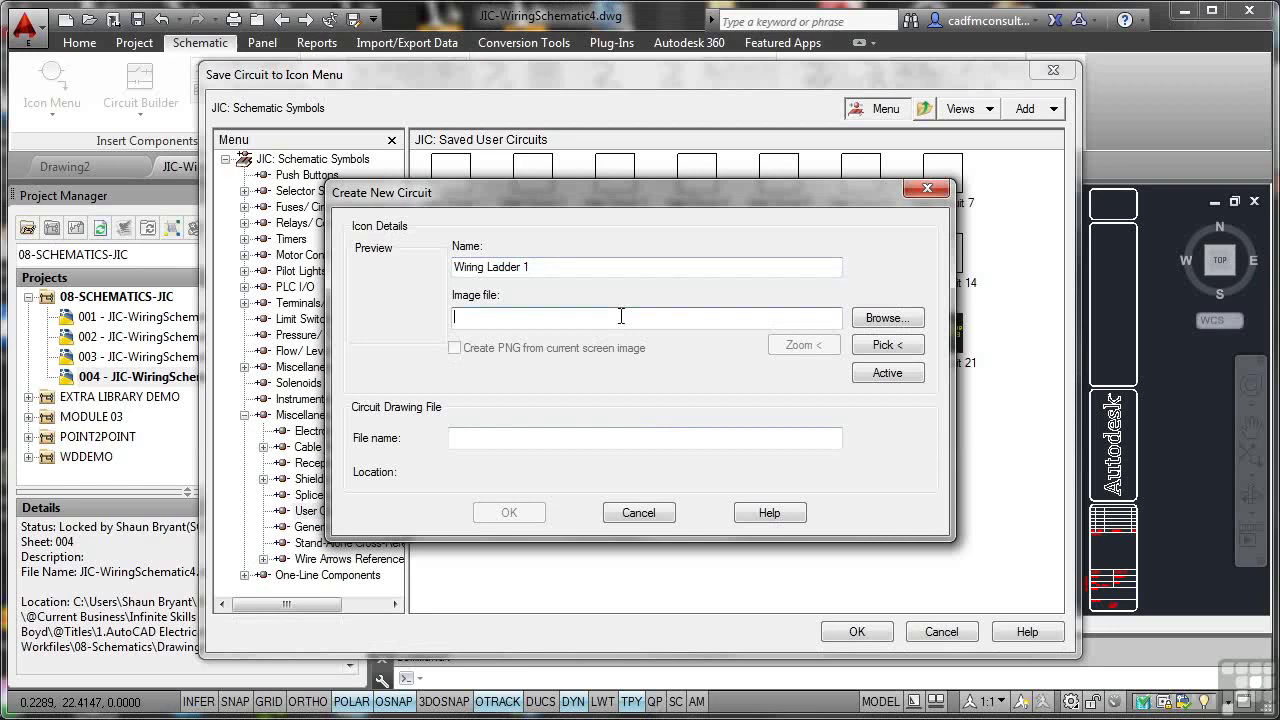
click(882, 373)
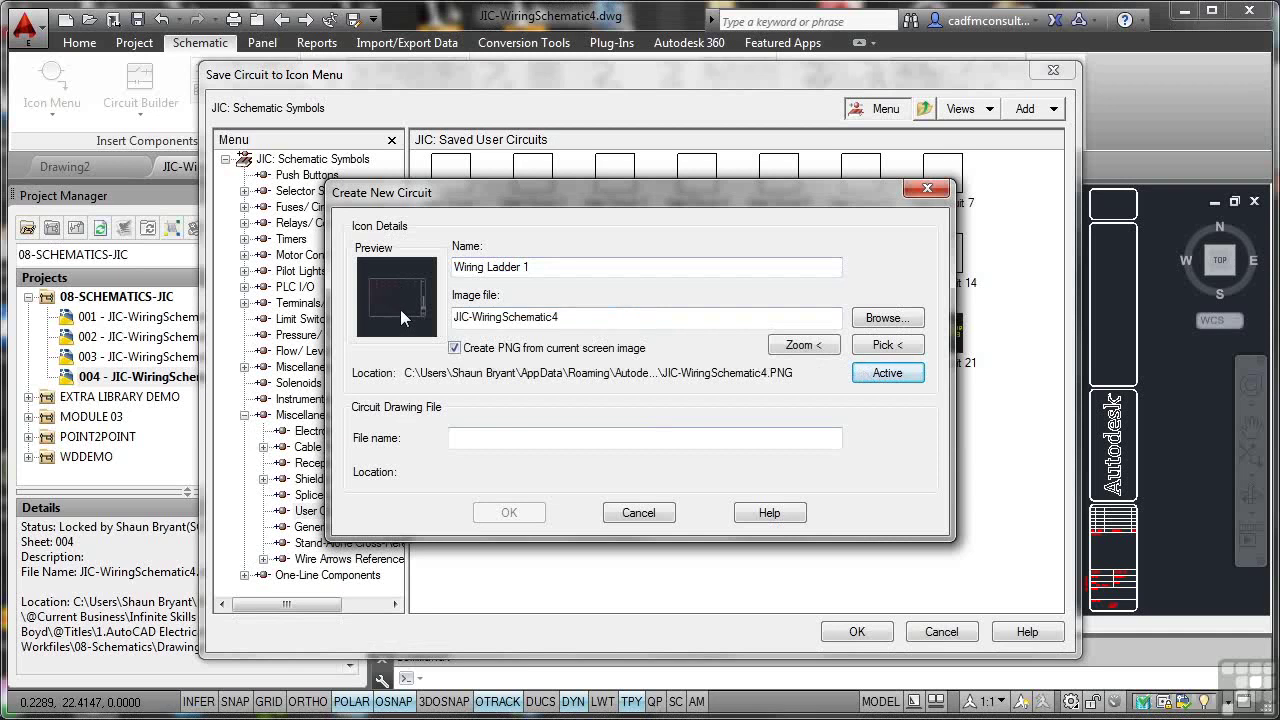
click(797, 347)
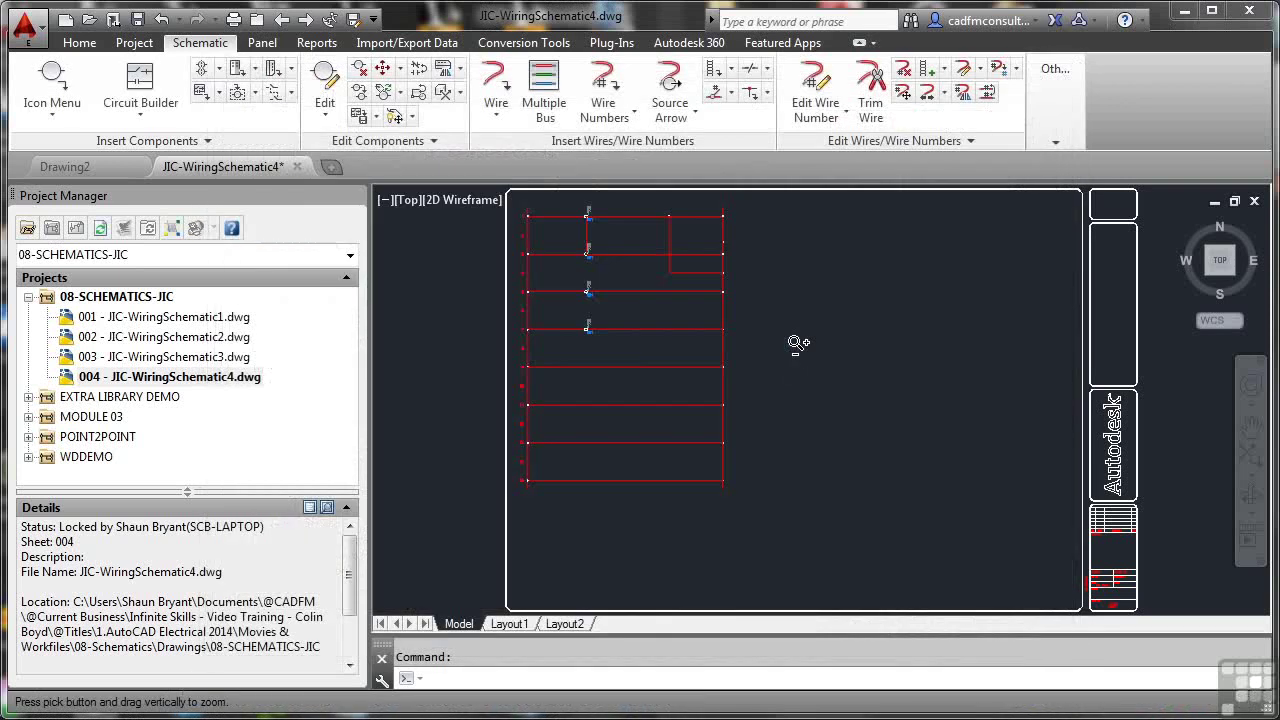
scroll(634, 339, up, 1)
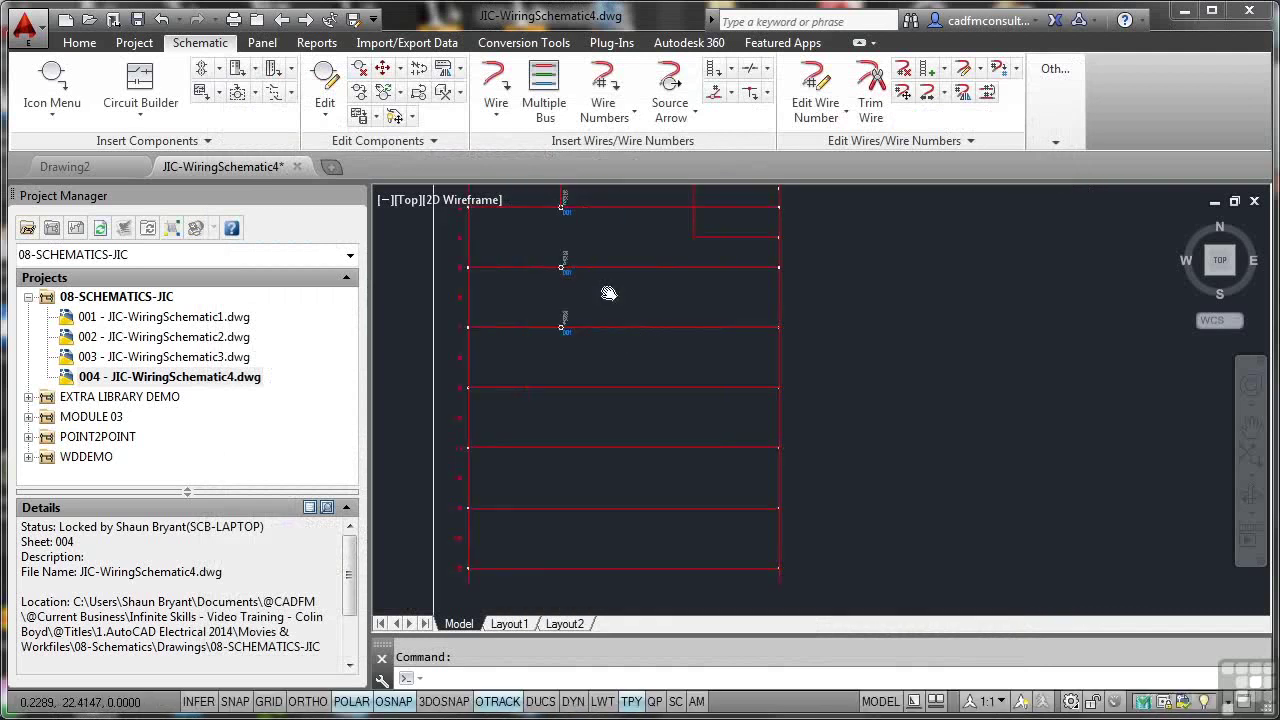
scroll(655, 365, up, 2)
scroll(660, 365, up, 2)
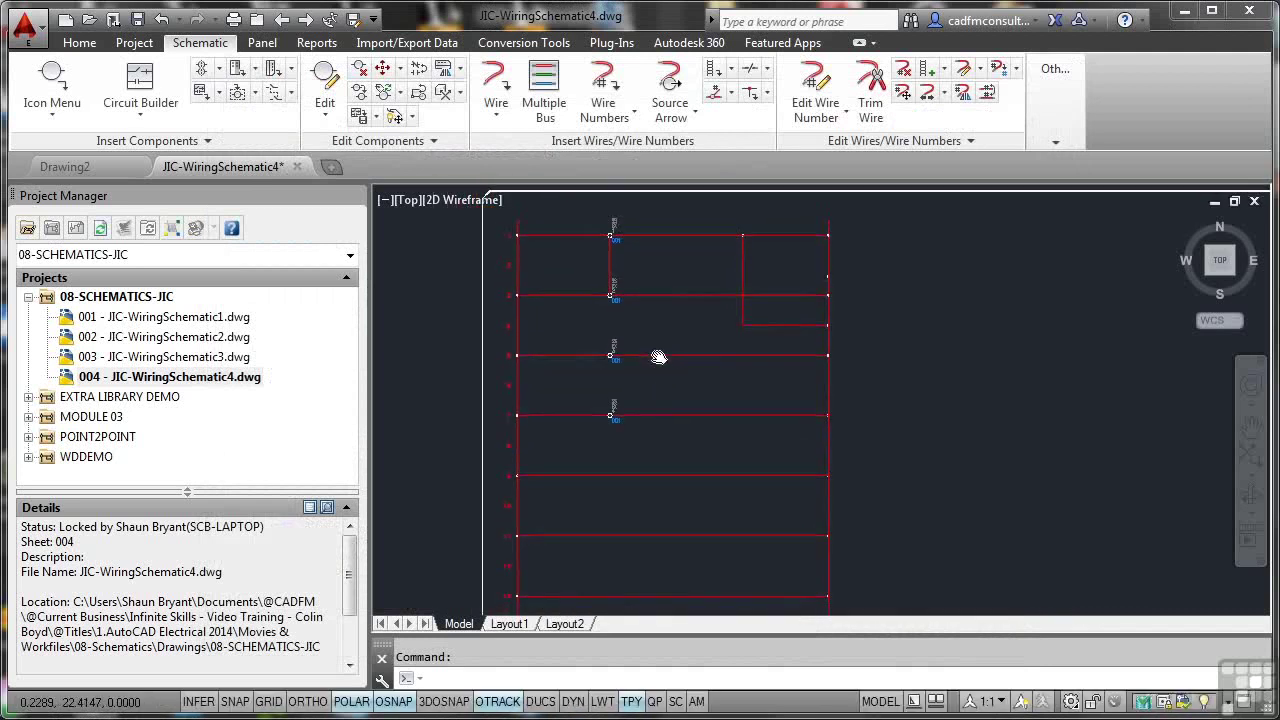
scroll(706, 302, up, 1)
middle_drag(651, 264, 789, 307)
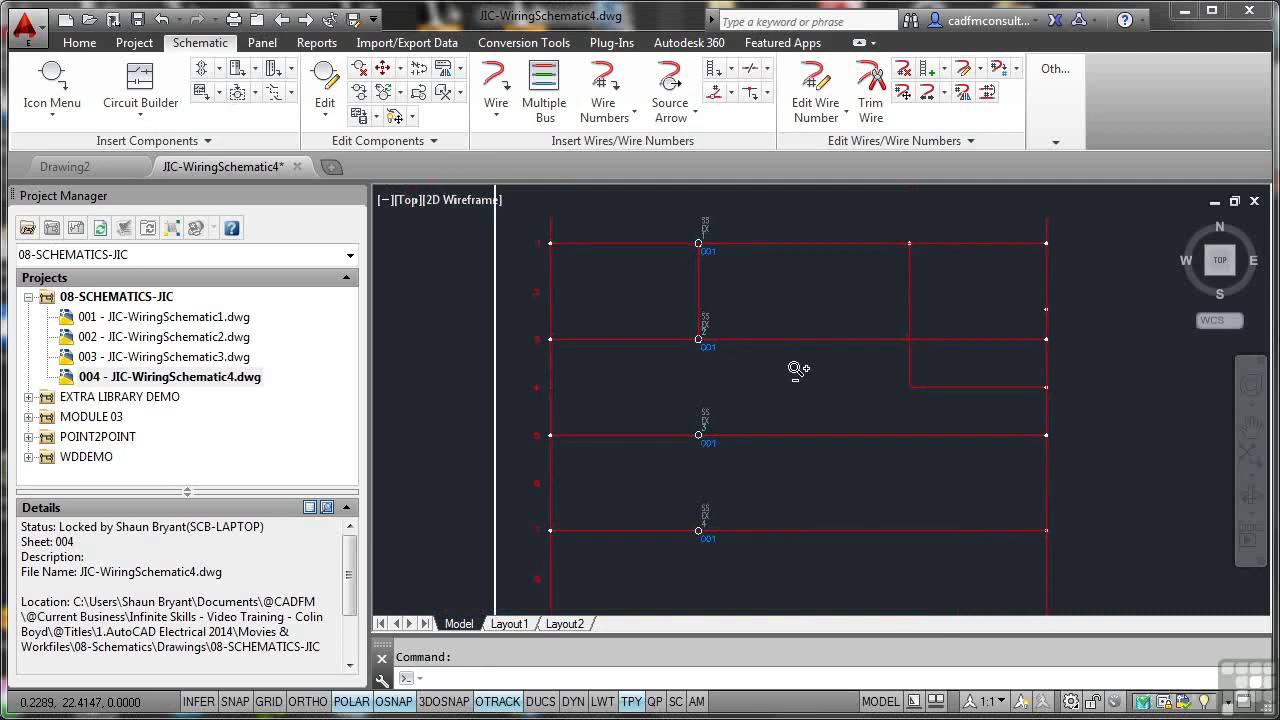
key(Return)
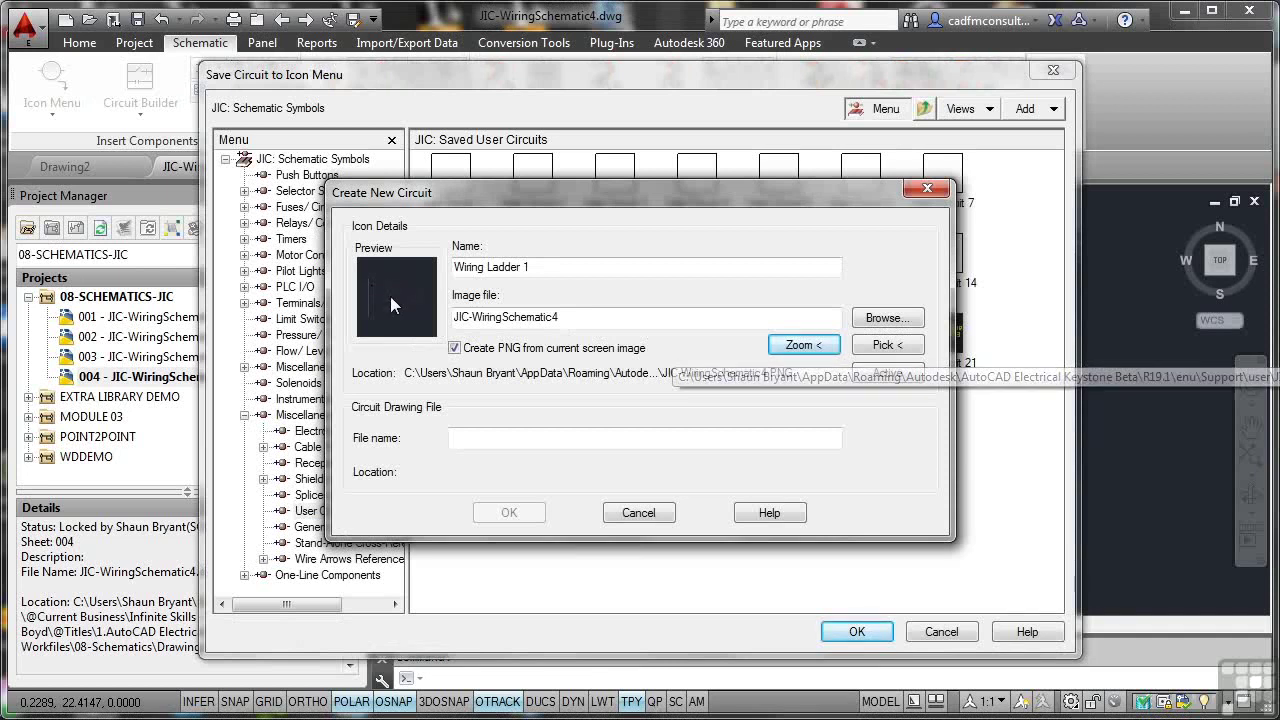
click(870, 349)
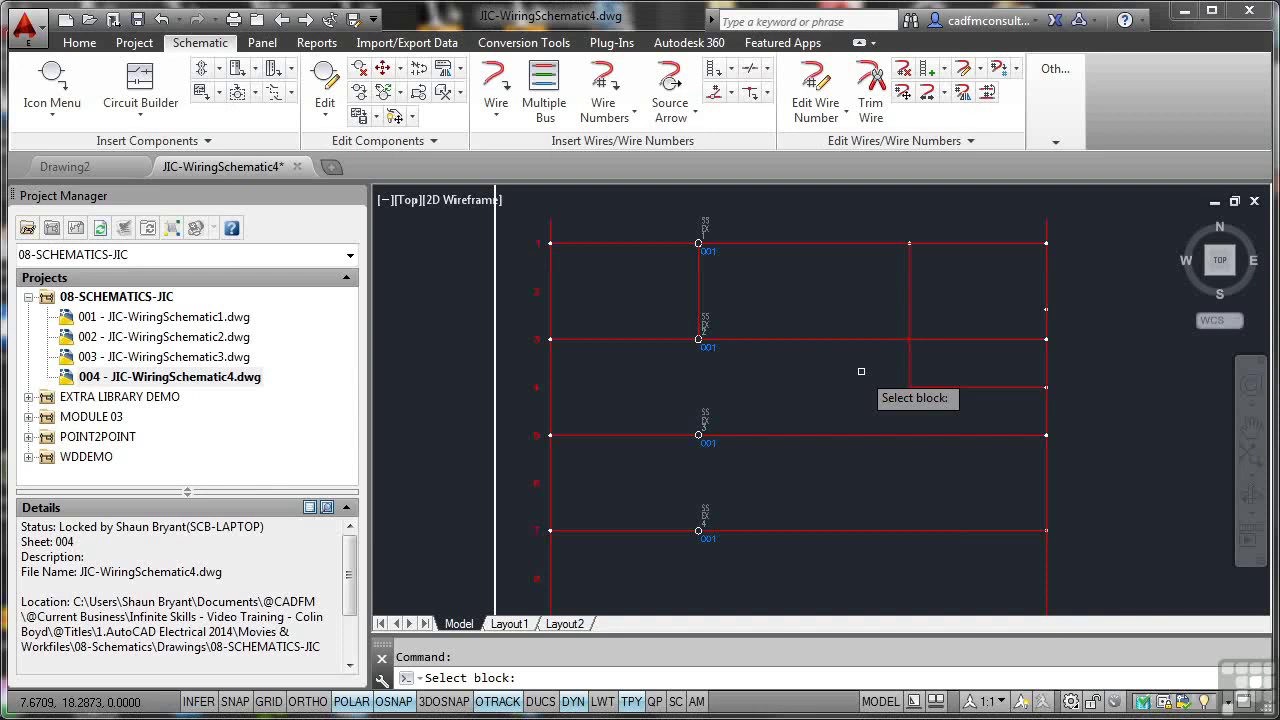
key(Escape)
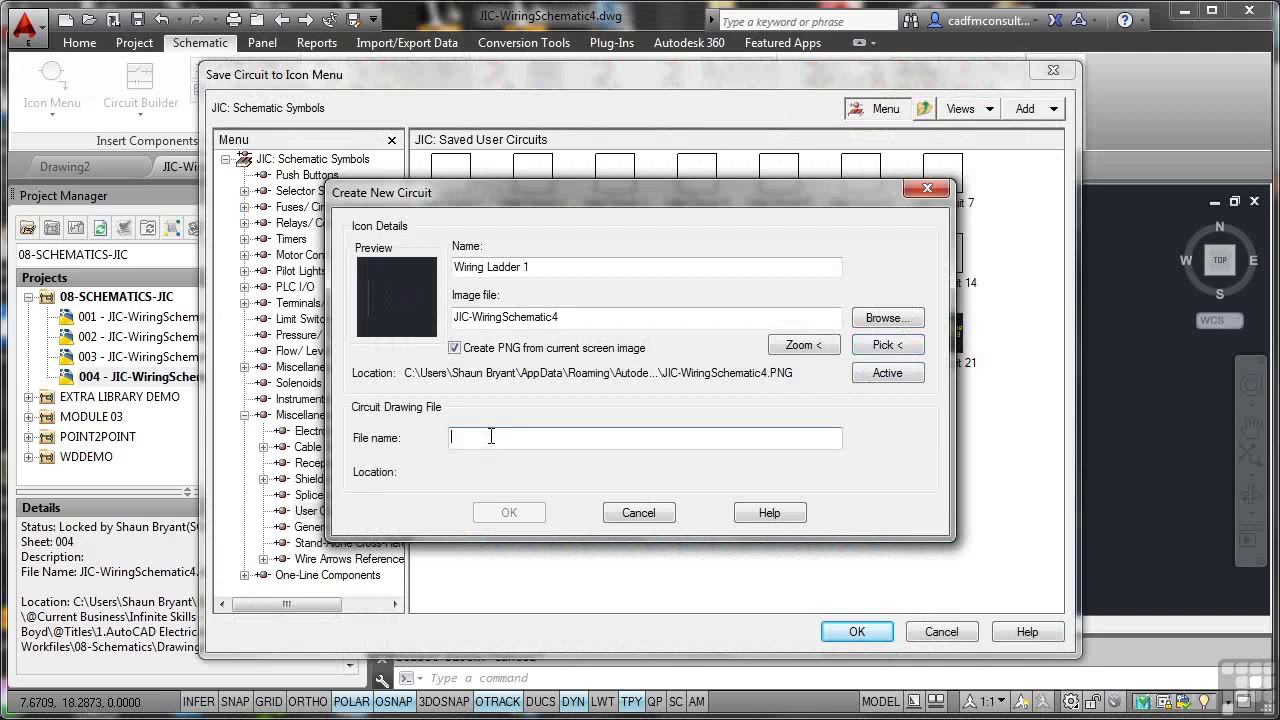
text(Wiring Ladder 1)
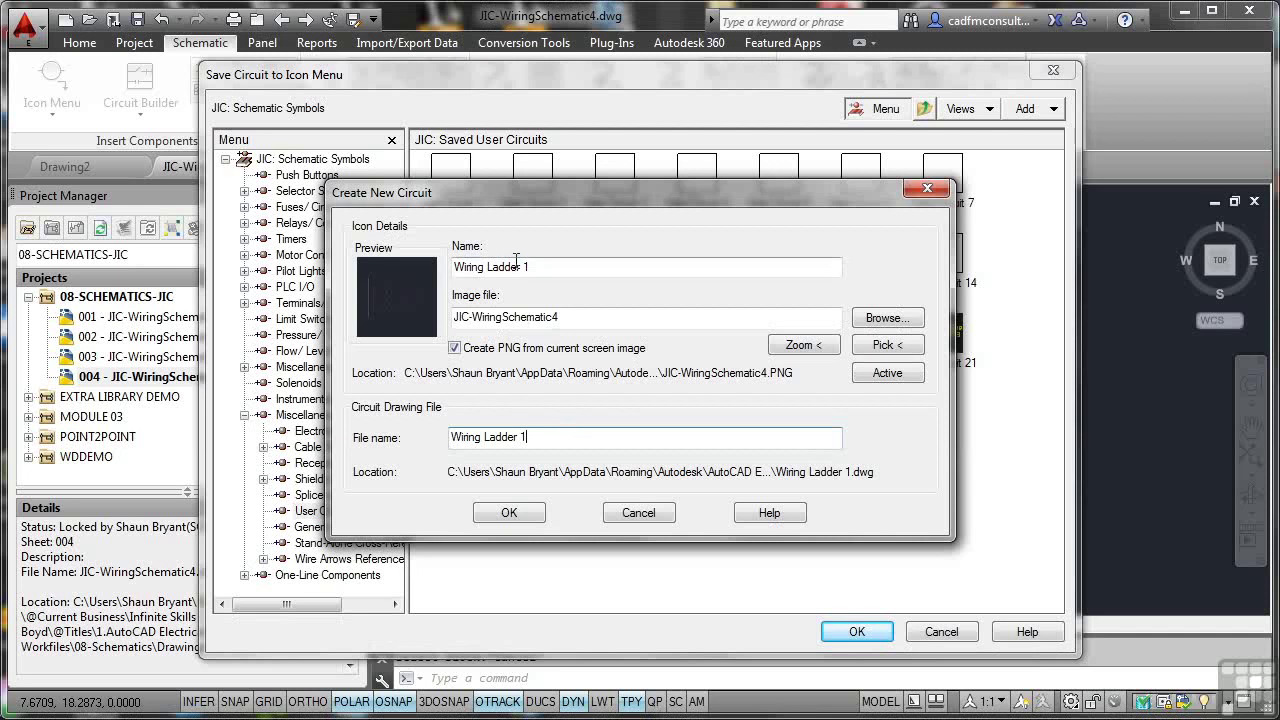
Confirm the circuit, base it at the rail's top end and window-select the ladder's 57 objects.
click(509, 512)
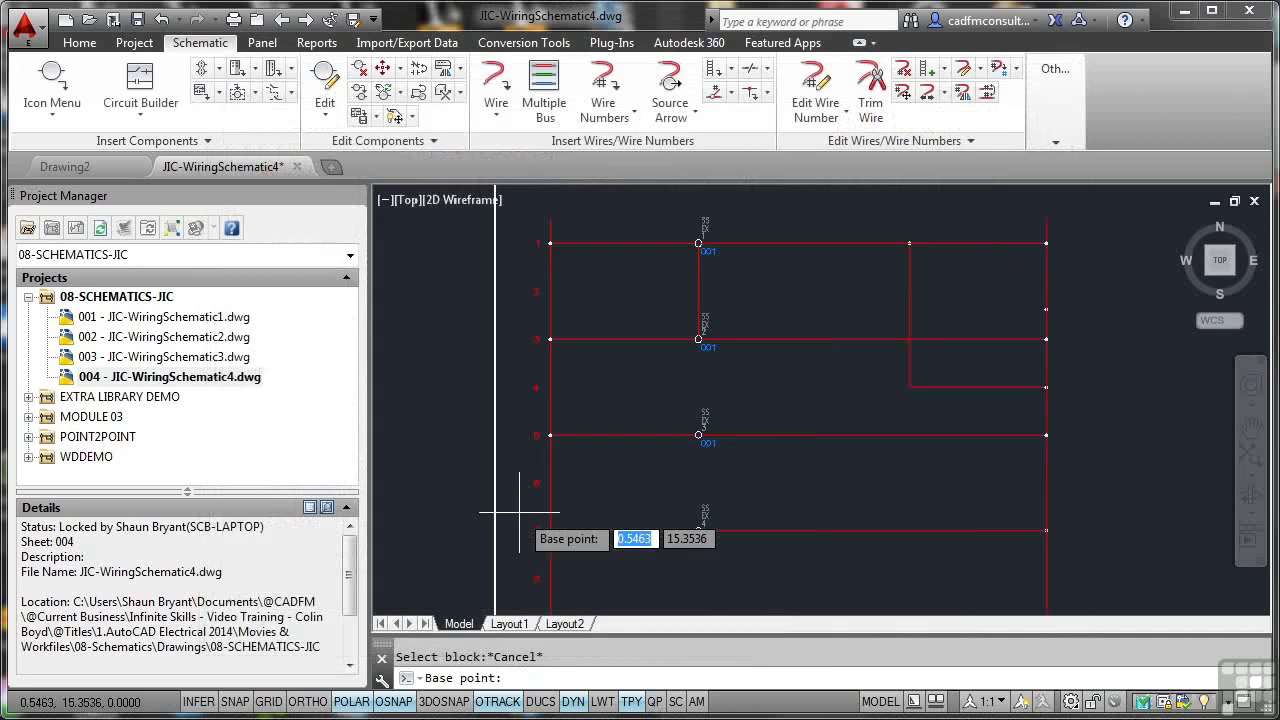
click(550, 224)
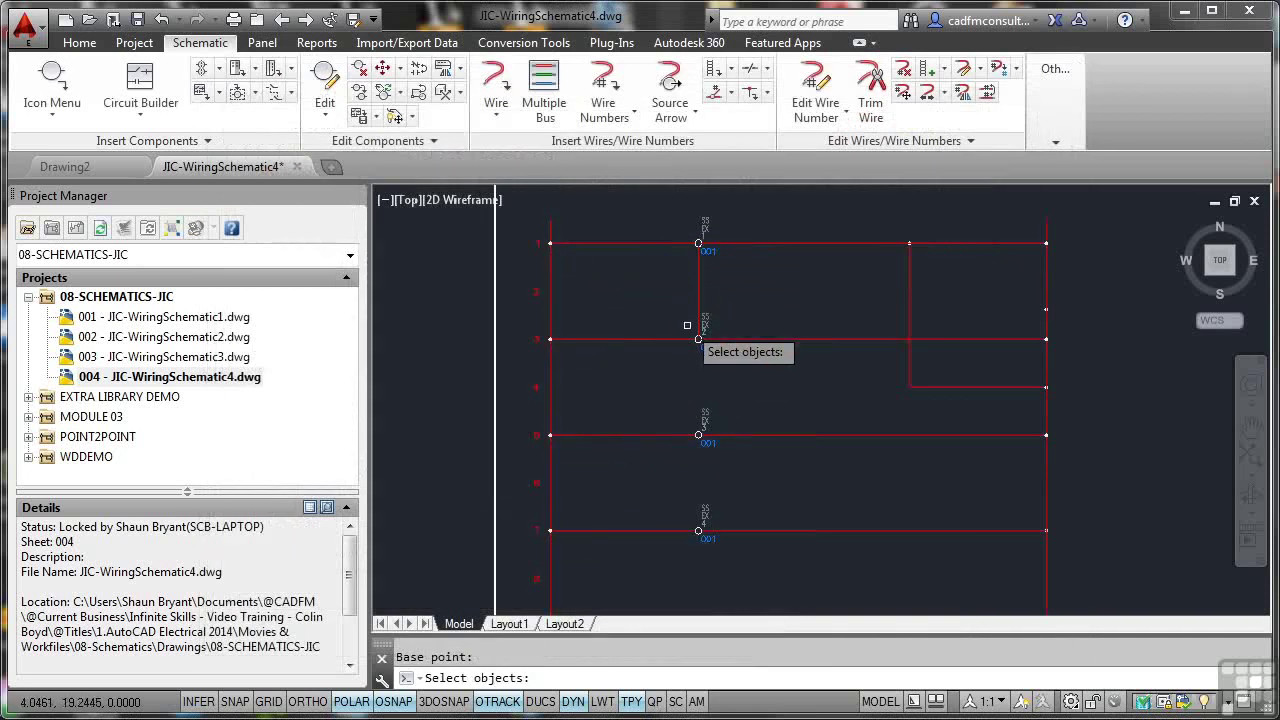
scroll(687, 325, down, 4)
click(872, 577)
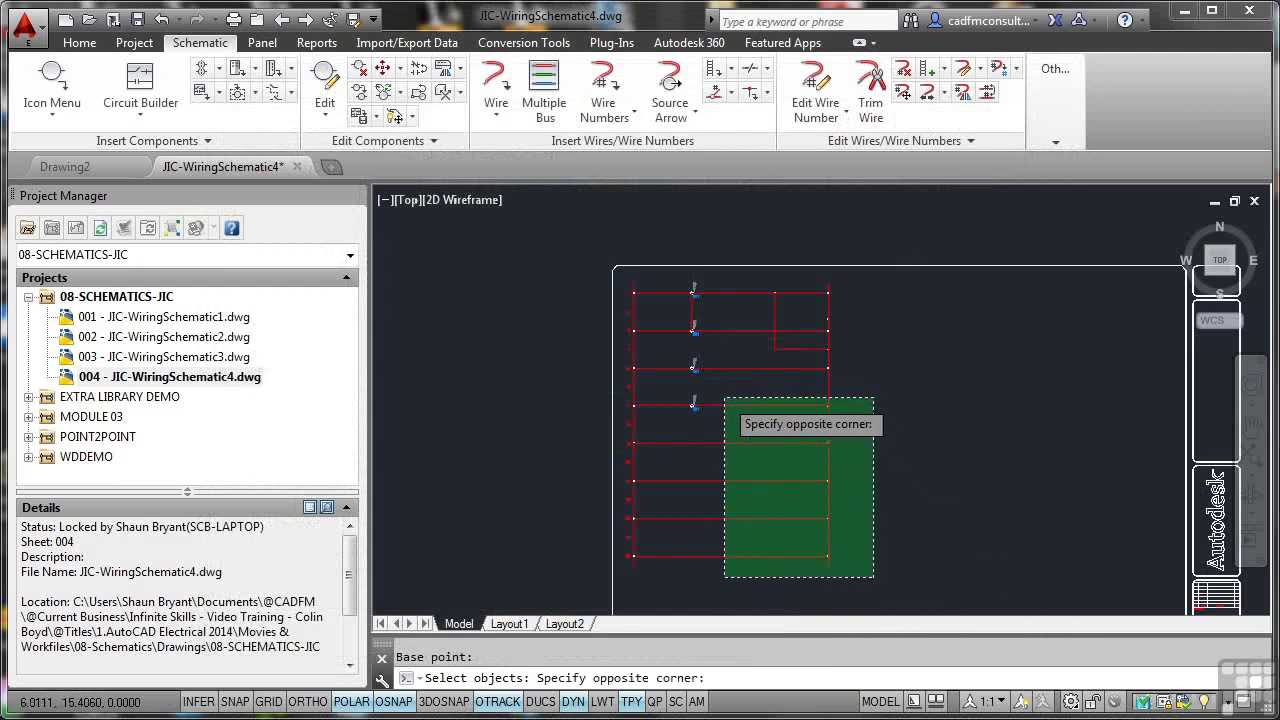
click(619, 278)
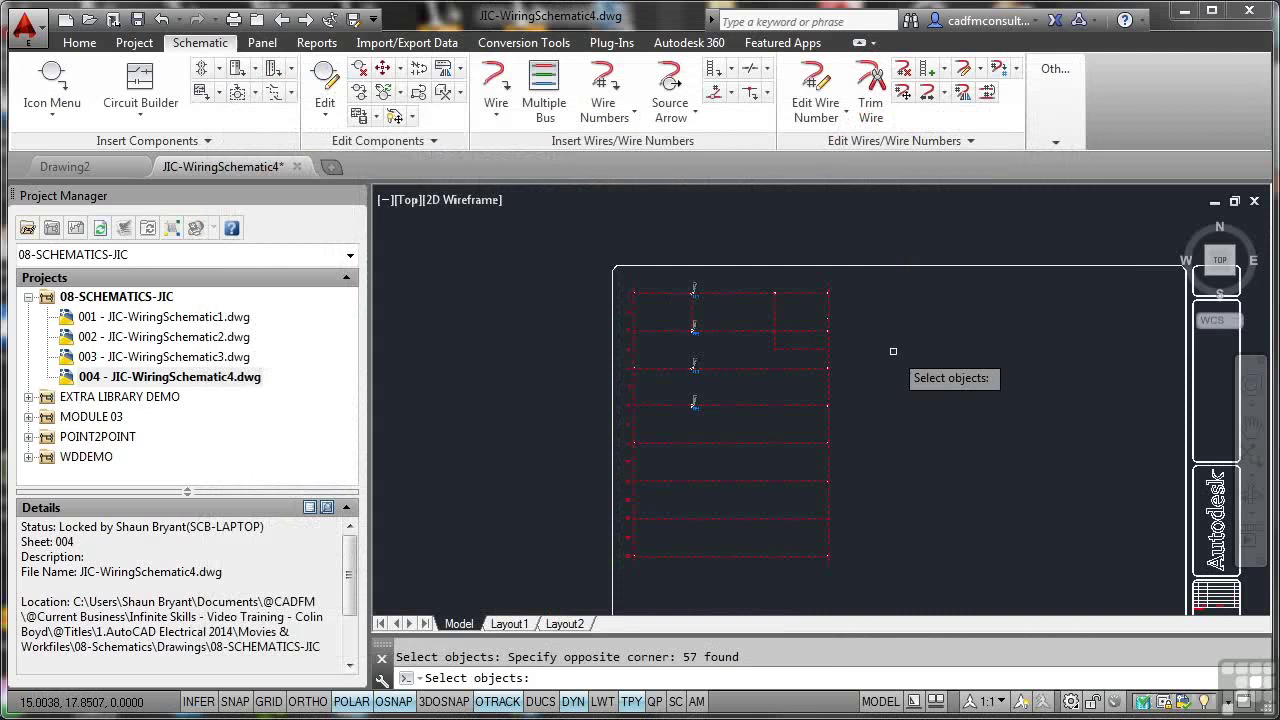
key(Return)
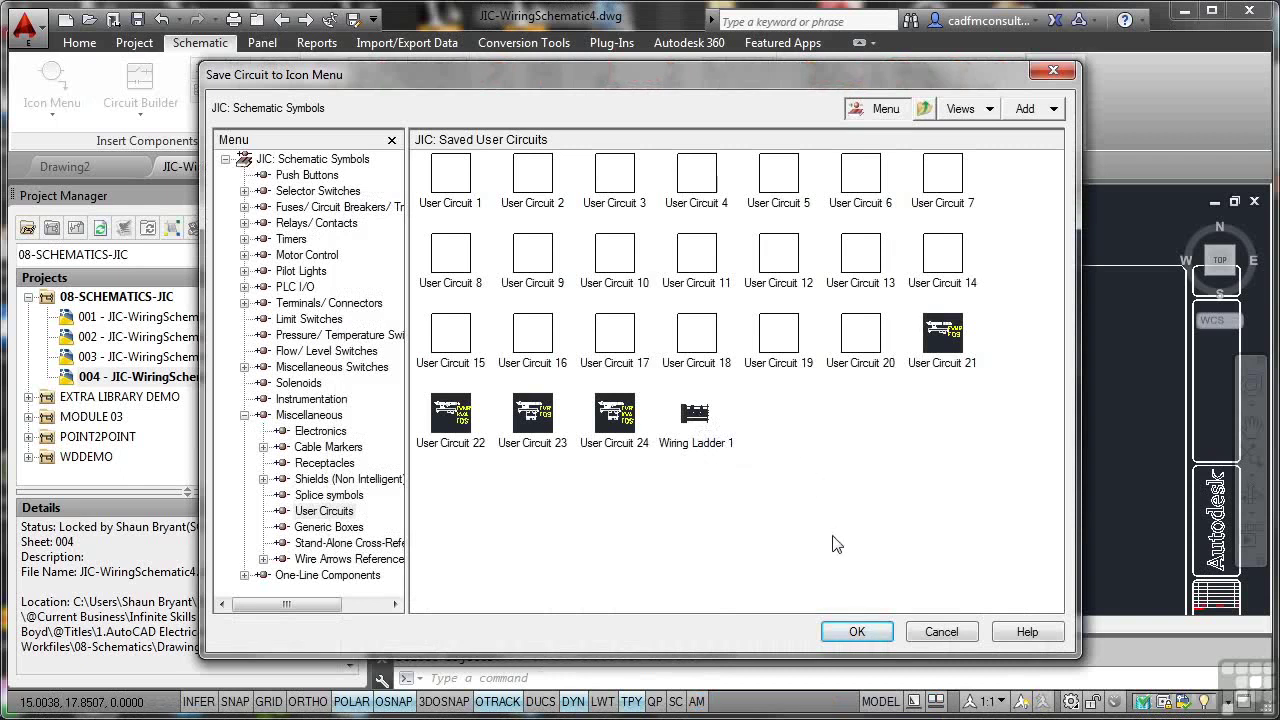
Finish saving, then insert Wiring Ladder 1 from Miscellaneous > User Circuits at 1.000 scale.
click(854, 630)
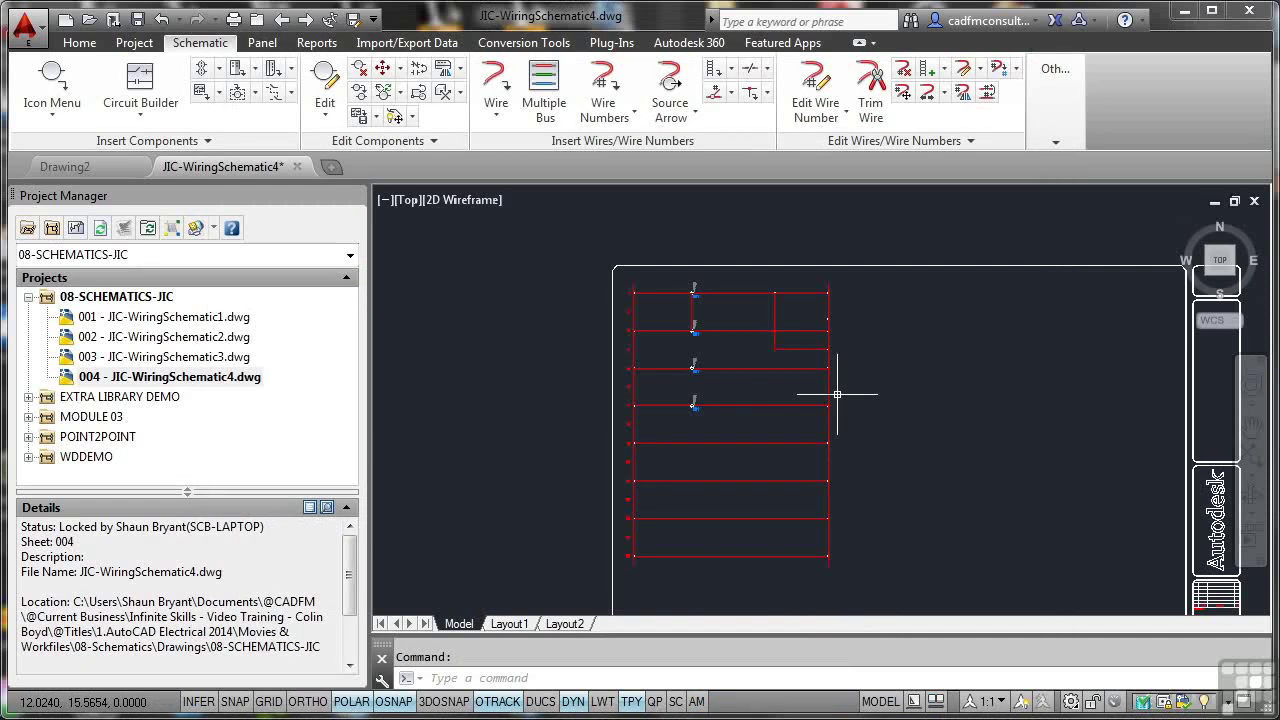
click(53, 85)
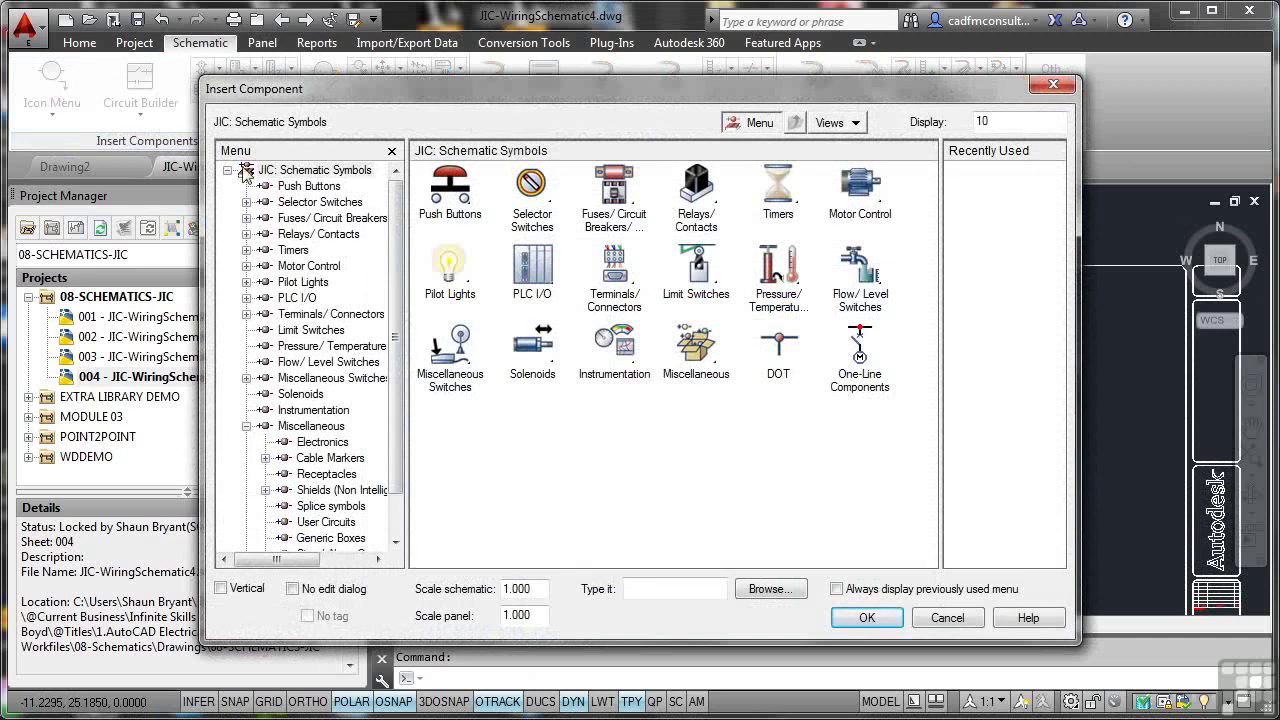
click(697, 345)
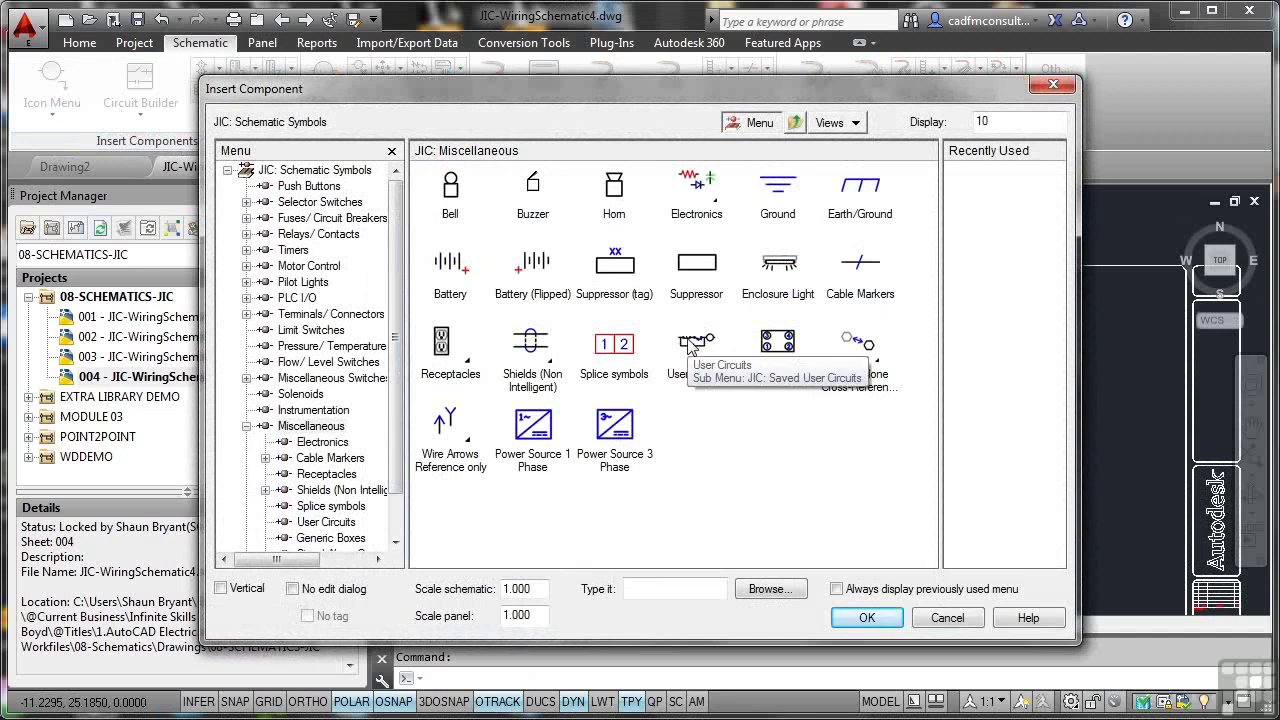
click(697, 343)
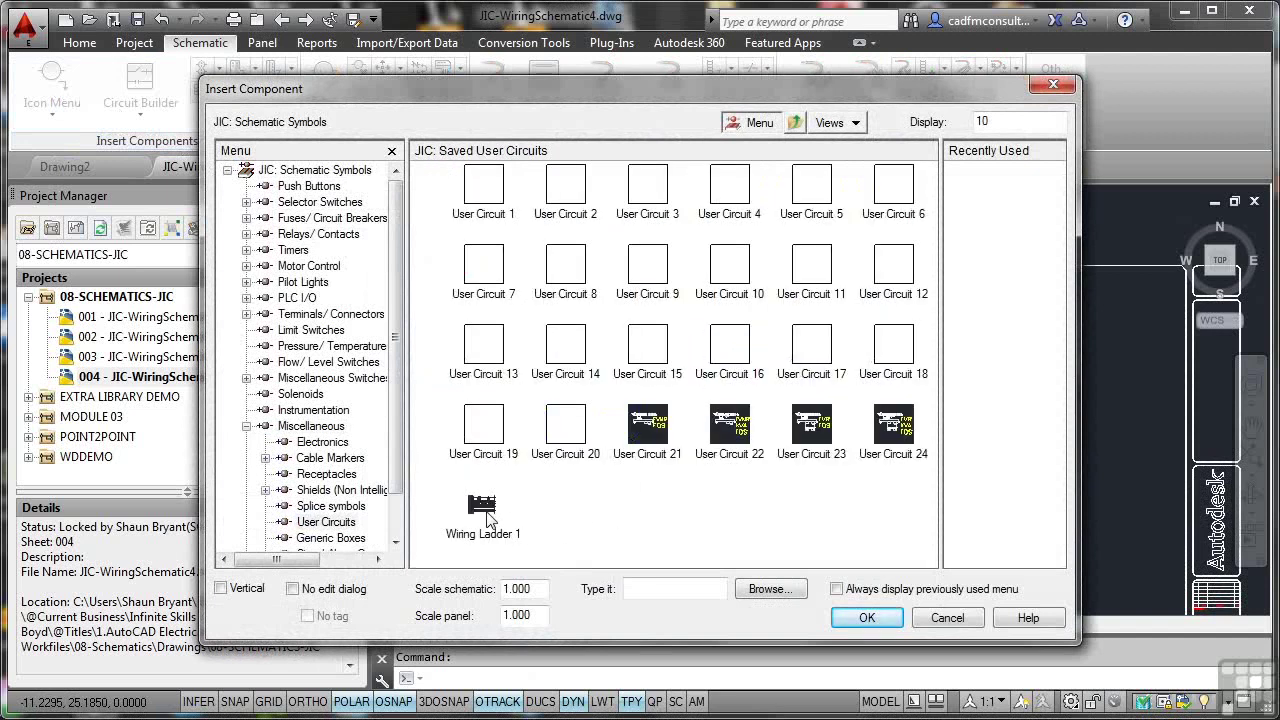
click(483, 506)
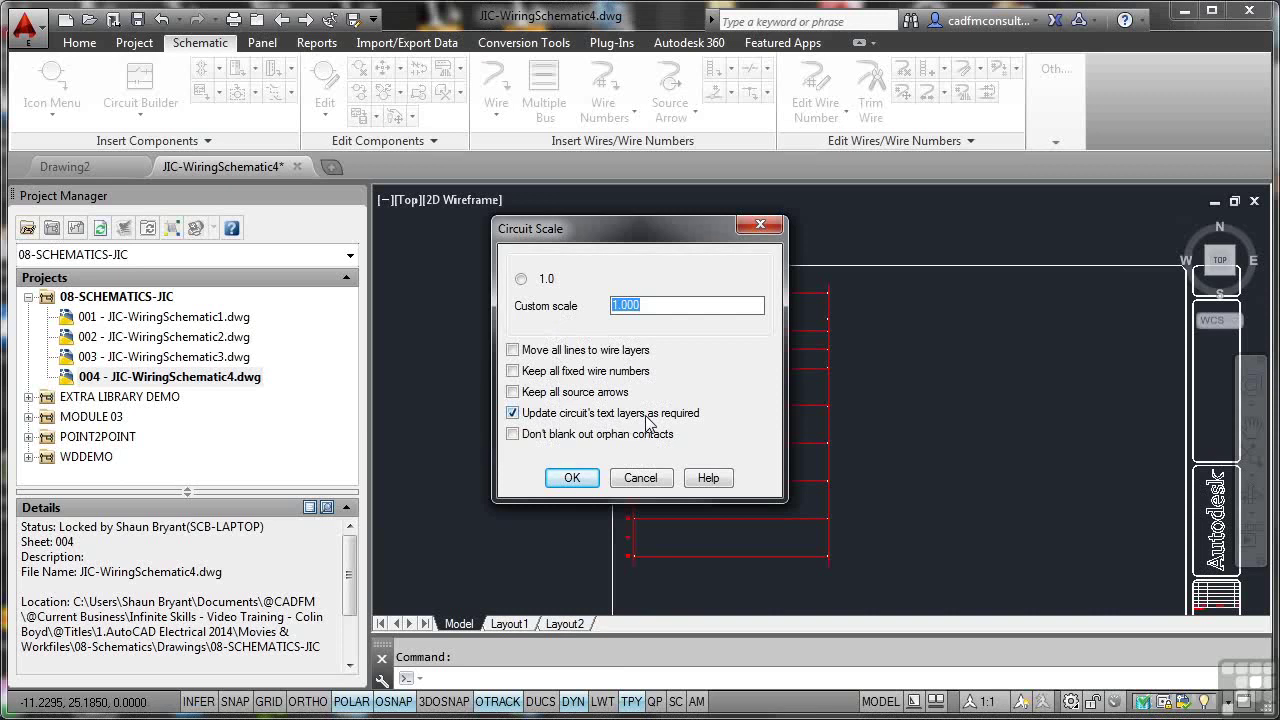
click(575, 479)
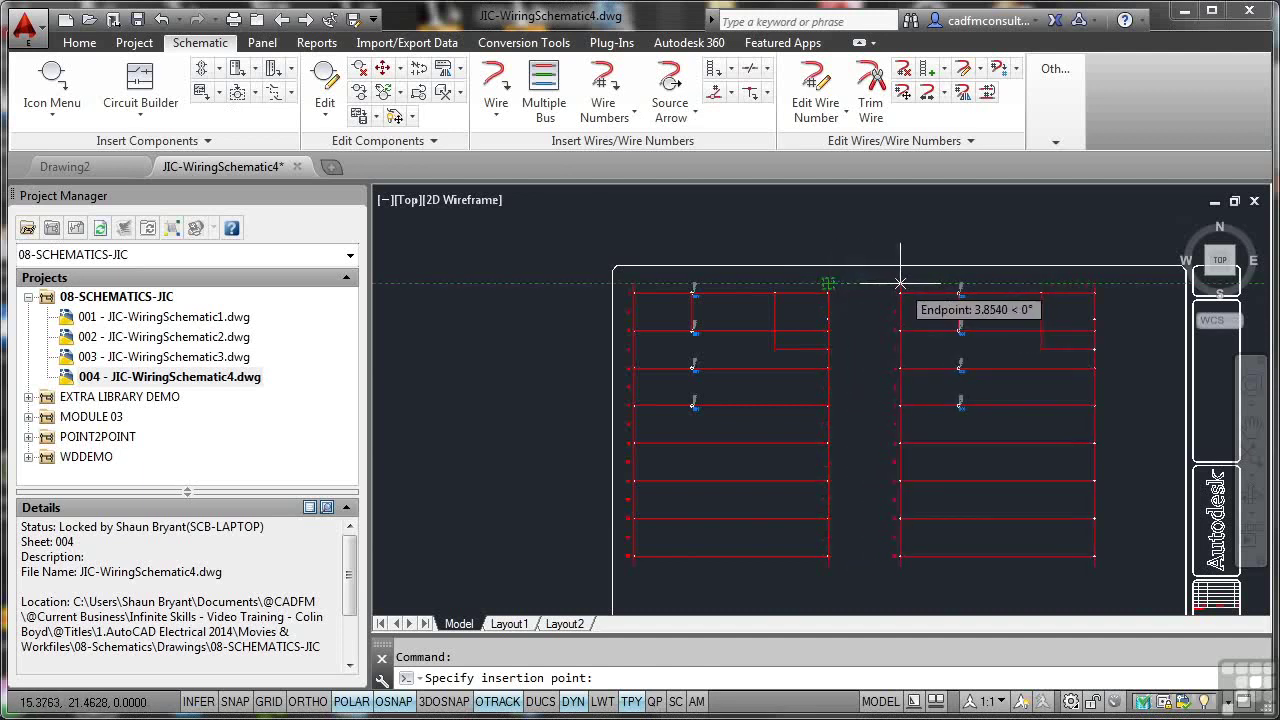
Drop the Wiring Ladder 1 copy beside the original's top rung and zoom around to check its rungs.
click(900, 284)
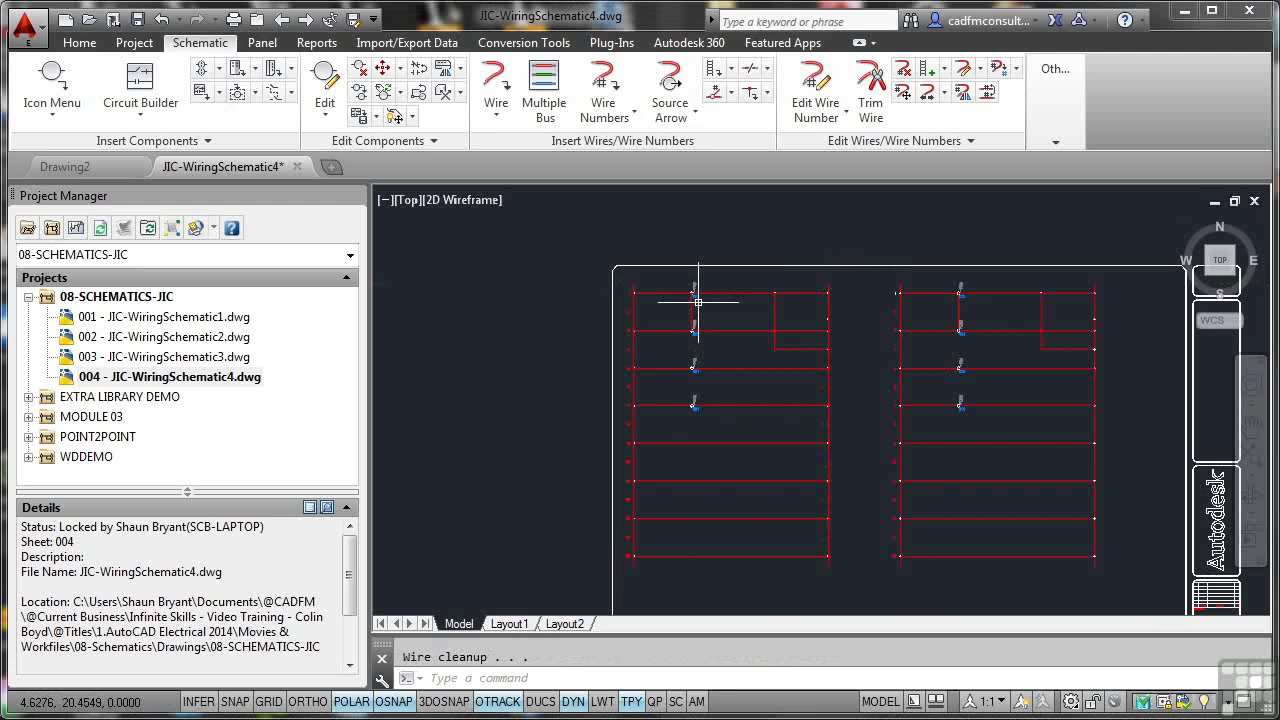
scroll(698, 301, up, 8)
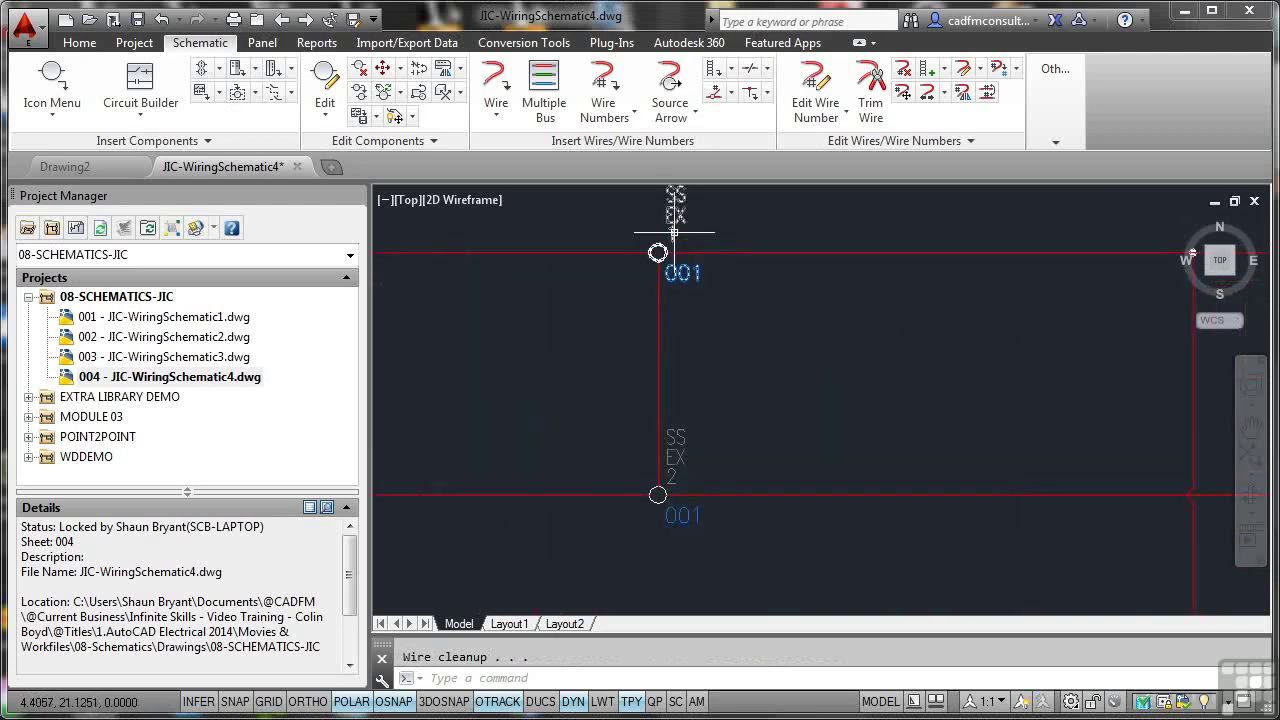
scroll(800, 280, down, 5)
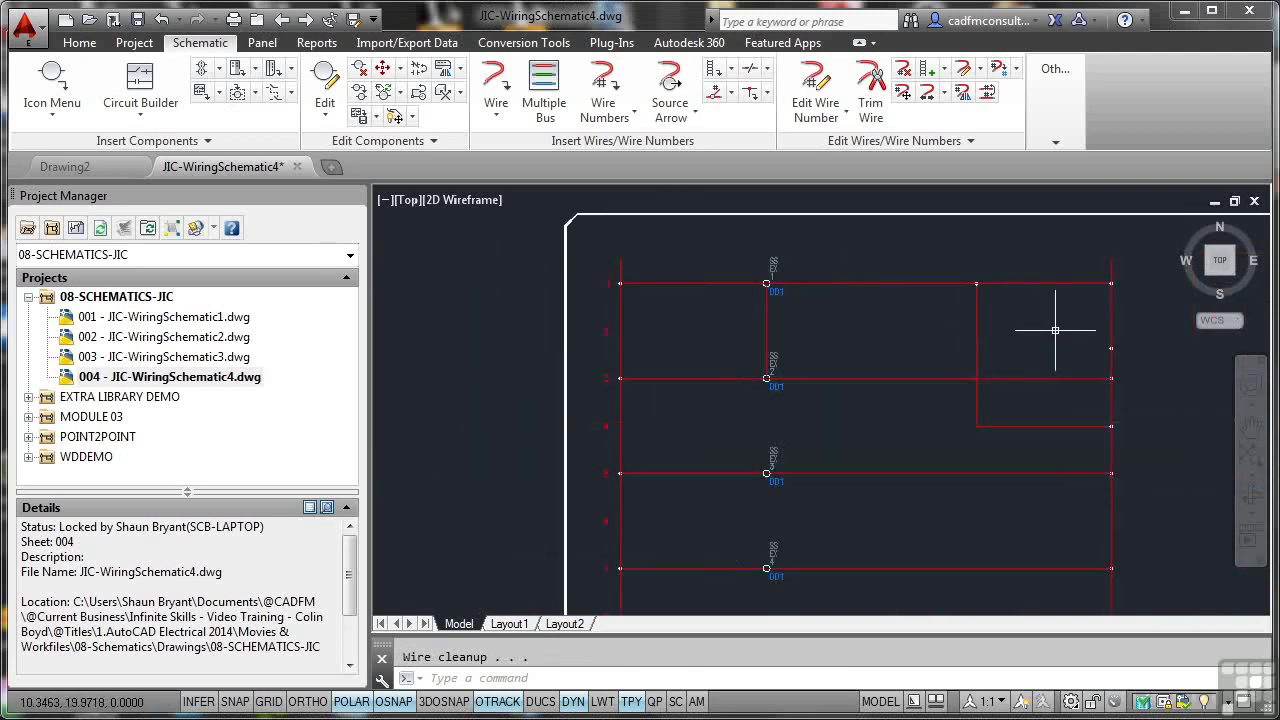
middle_drag(980, 337, 663, 363)
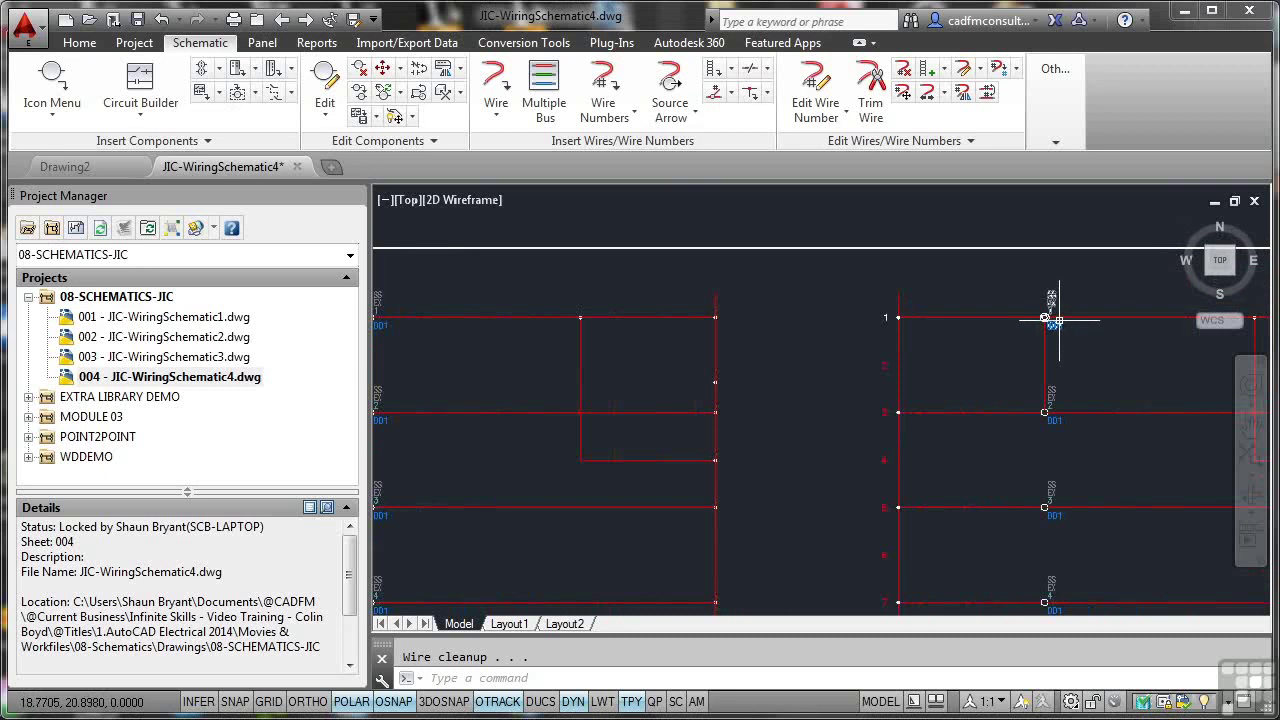
scroll(1059, 320, up, 6)
scroll(1059, 320, down, 6)
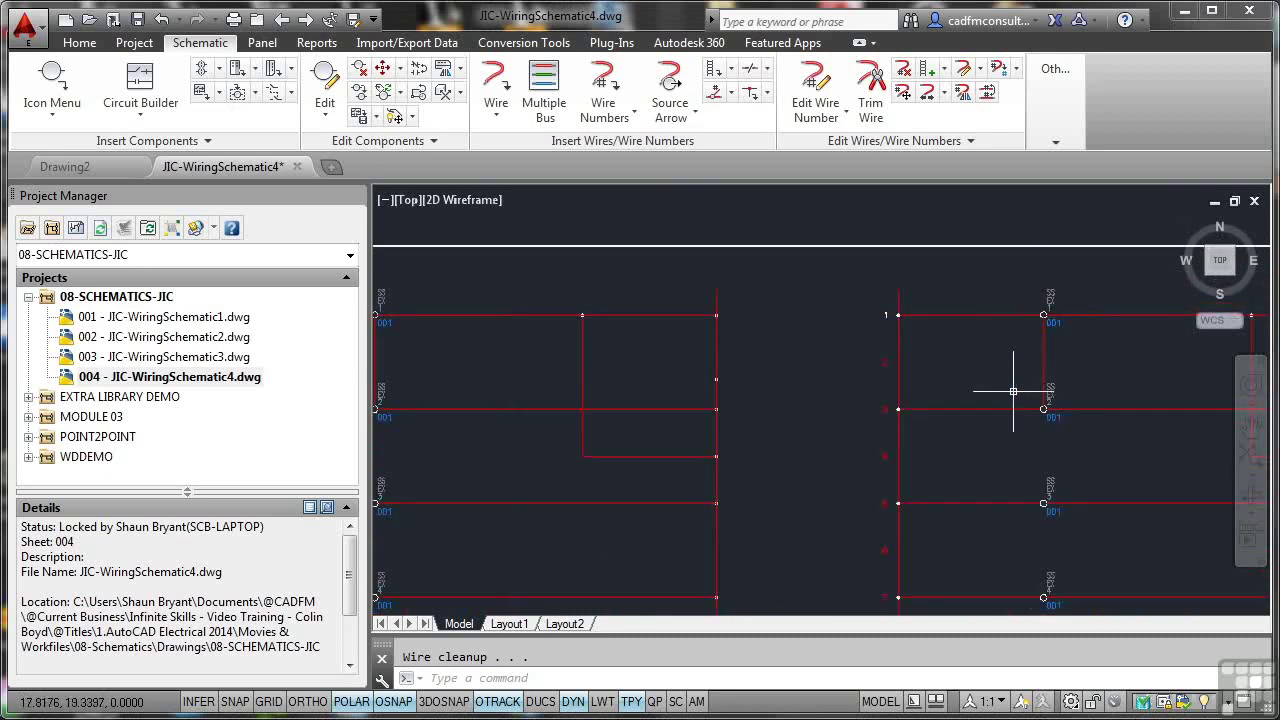
scroll(1010, 392, down, 2)
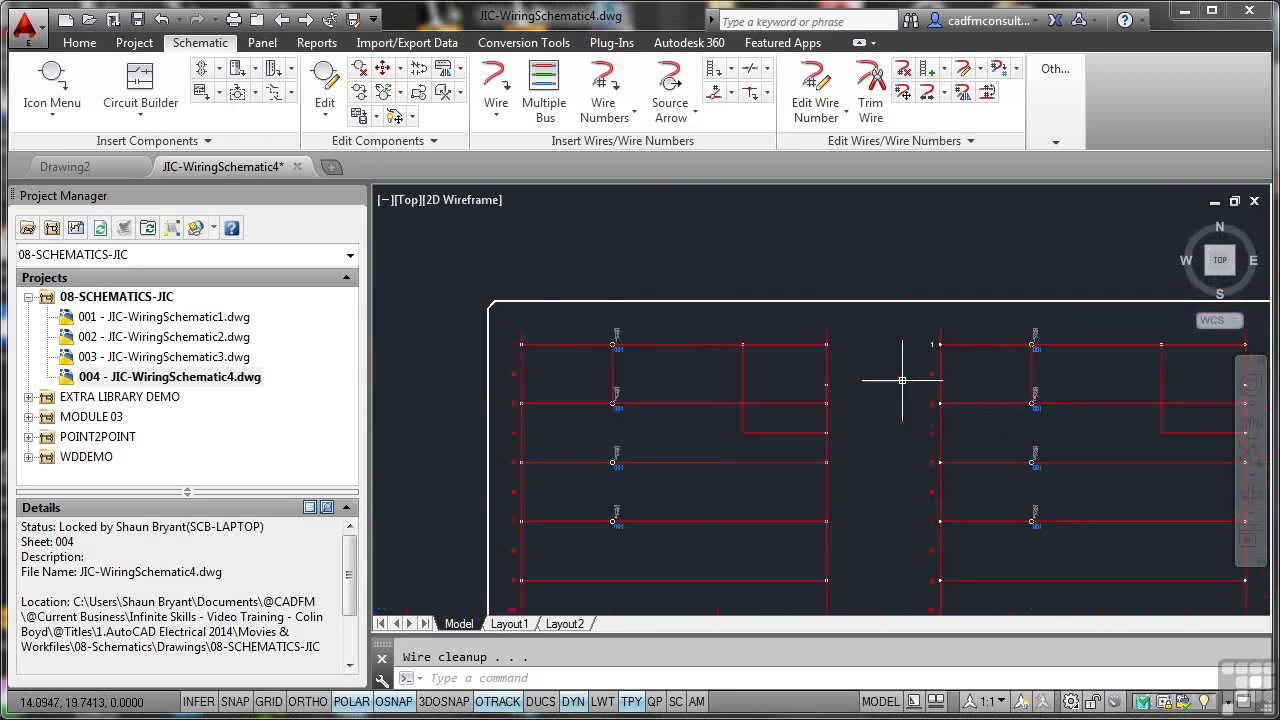
scroll(904, 394, down, 2)
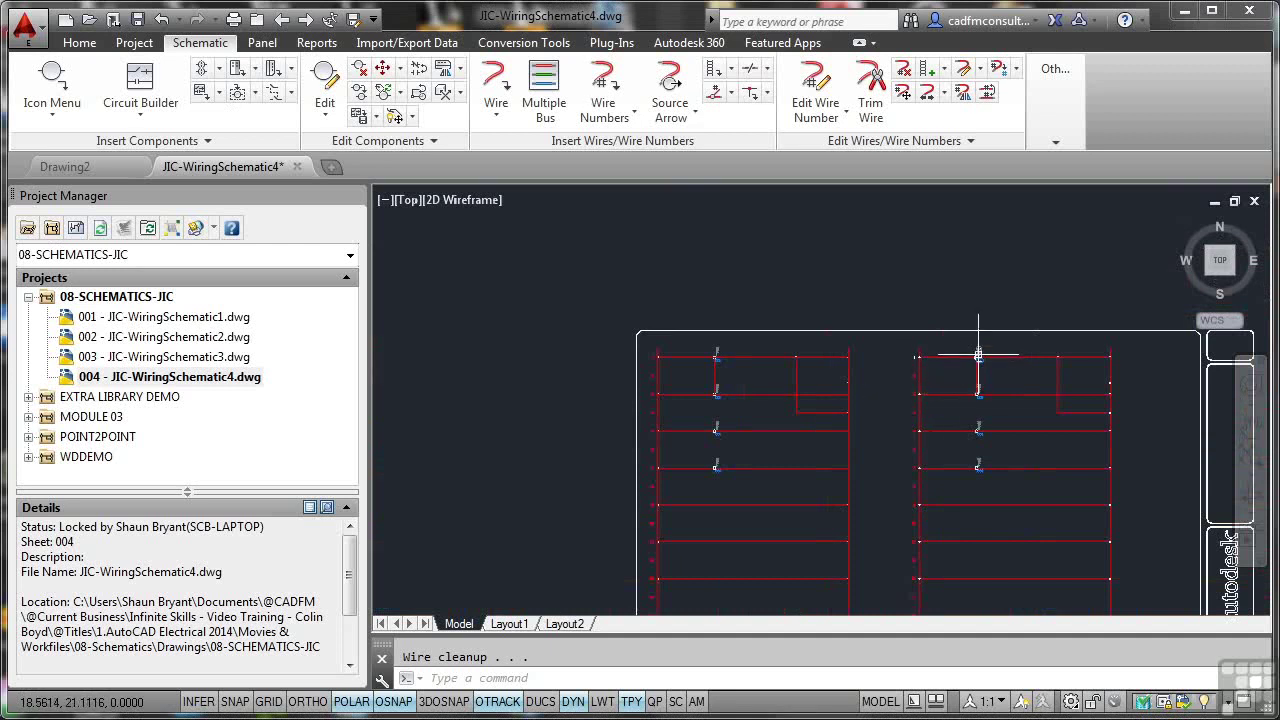
scroll(976, 357, up, 3)
scroll(976, 357, up, 2)
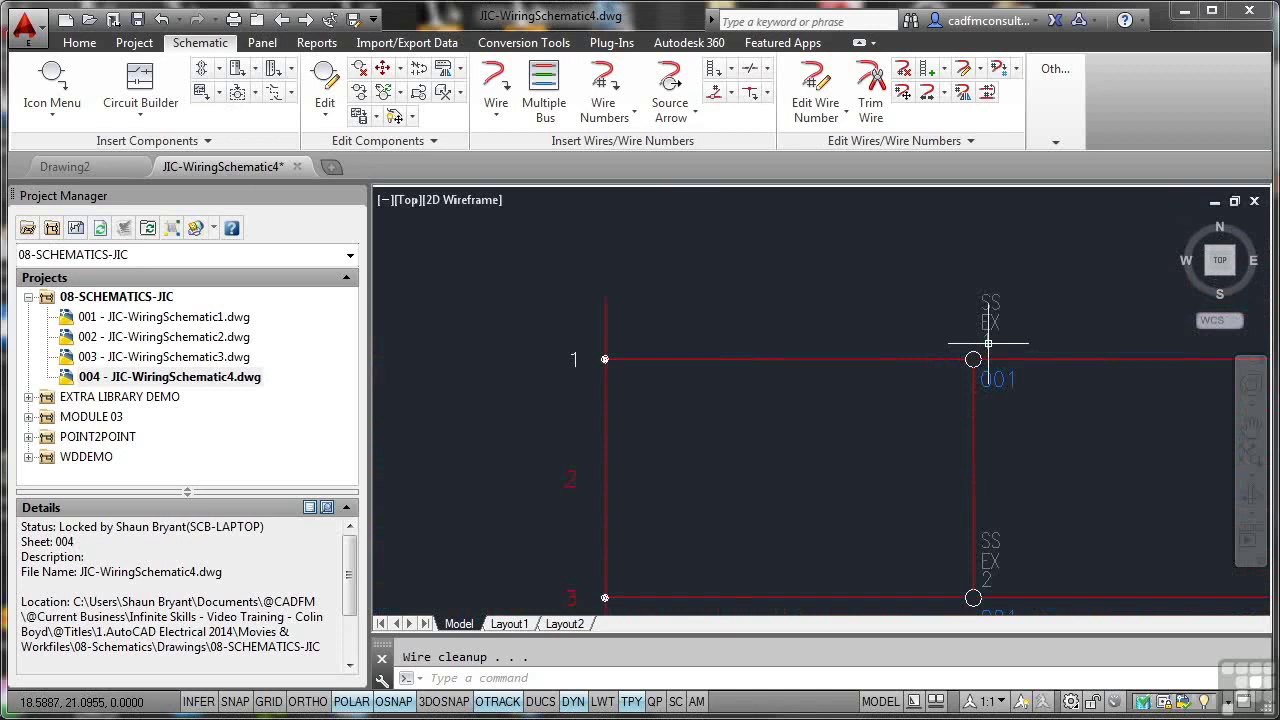
Edit the copy's top SS EX terminal attribute TERM01 from 1 to 5.
click(988, 343)
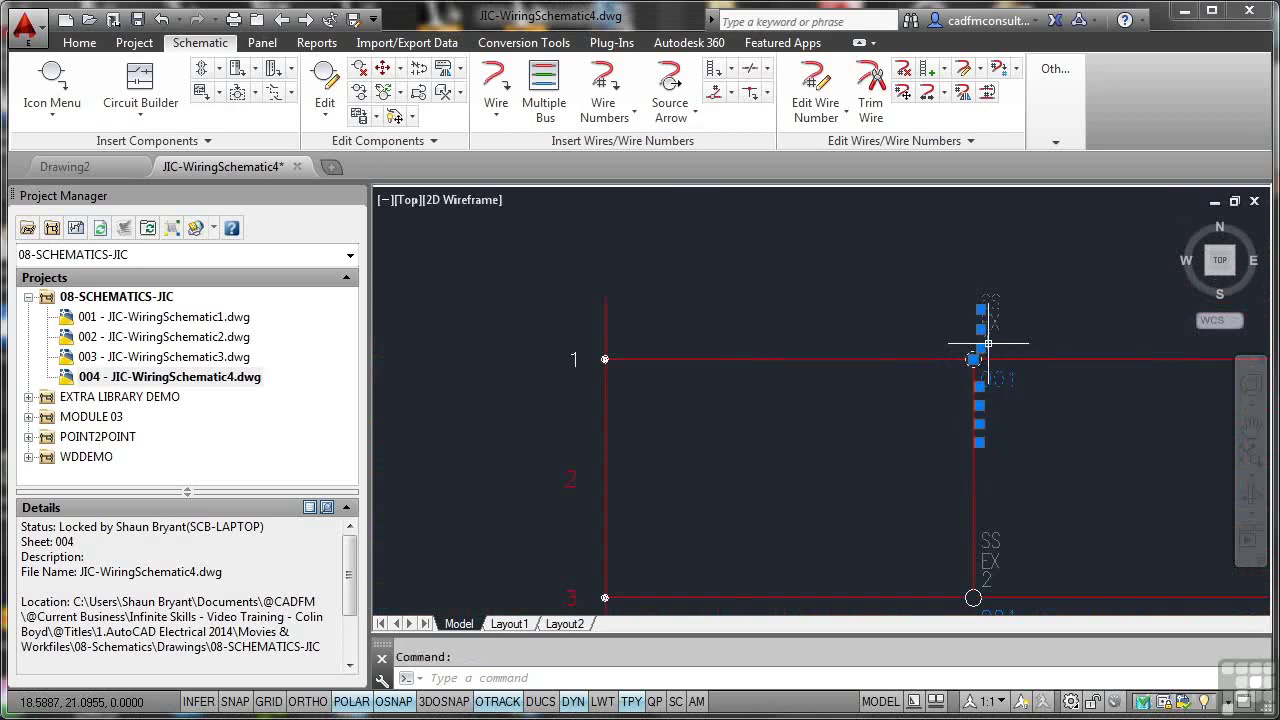
right_click(988, 346)
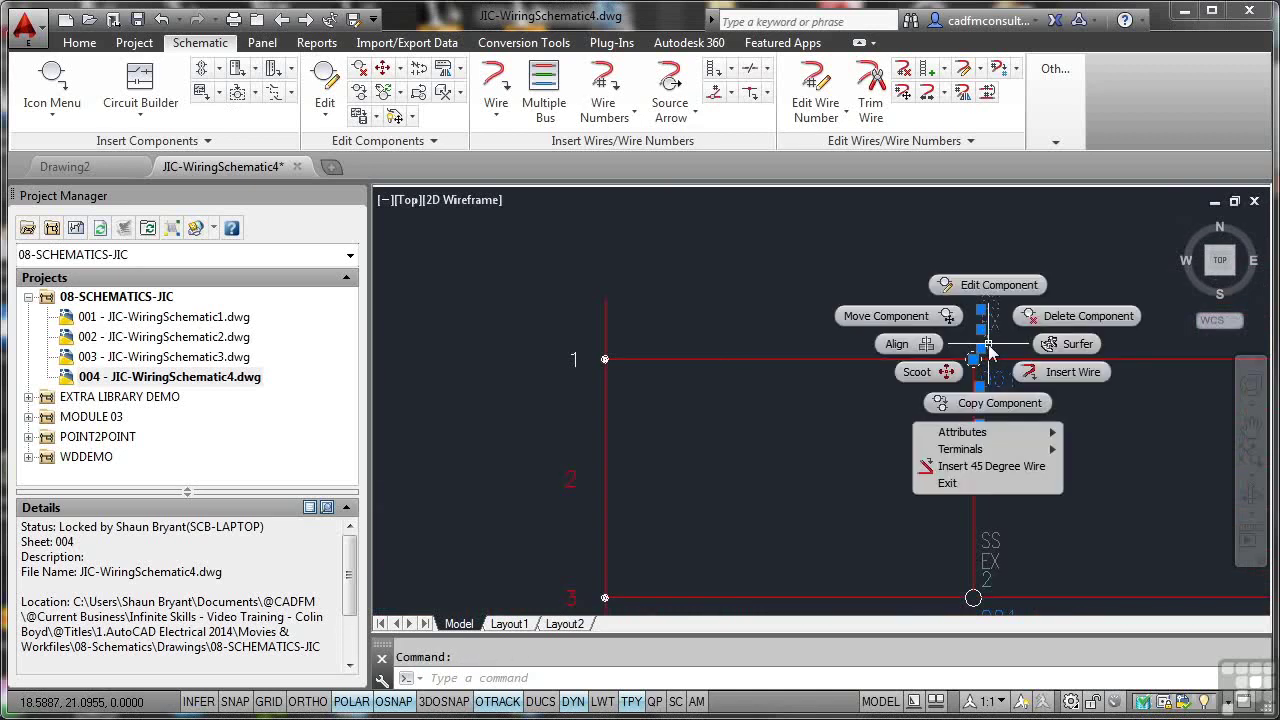
mouse_move(1004, 437)
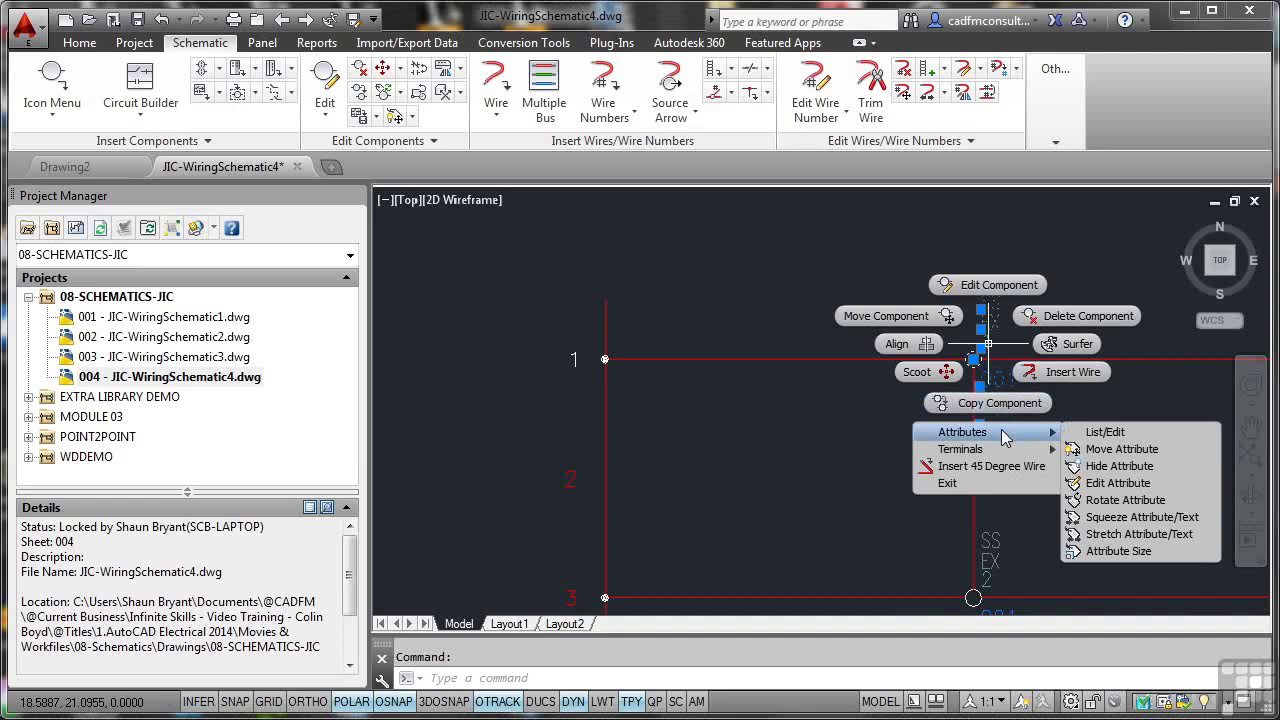
click(1111, 482)
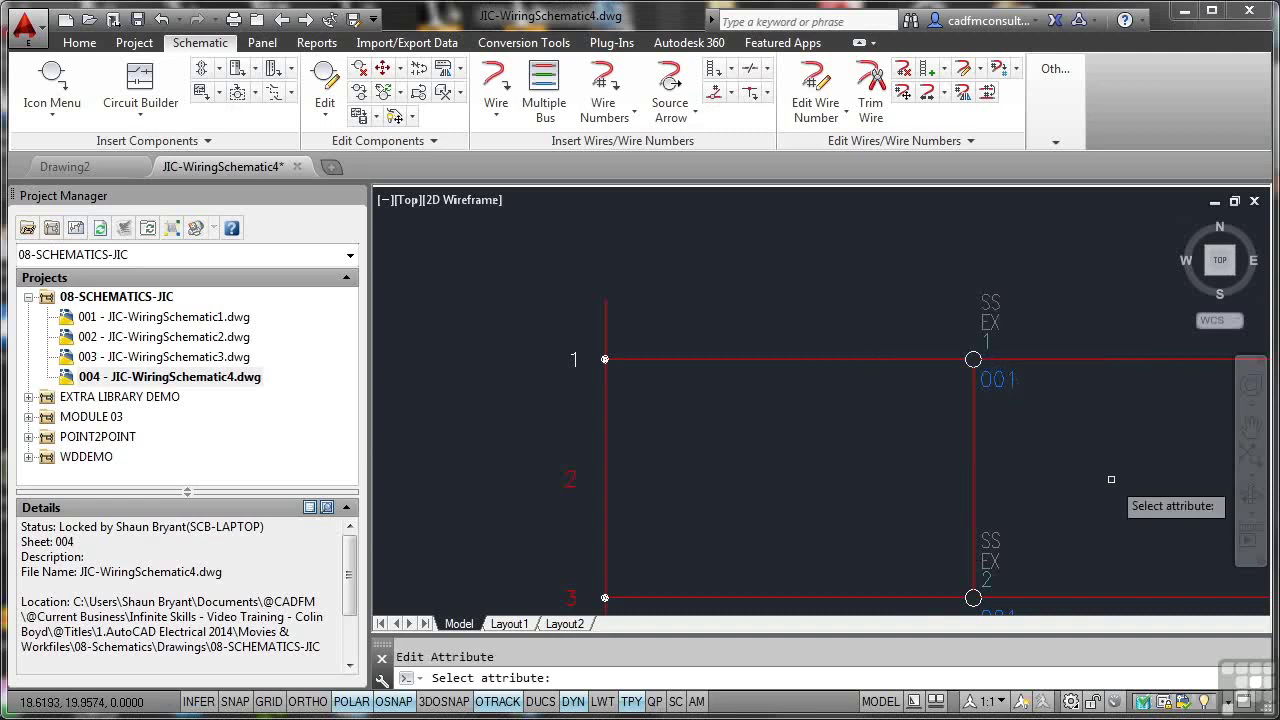
click(988, 346)
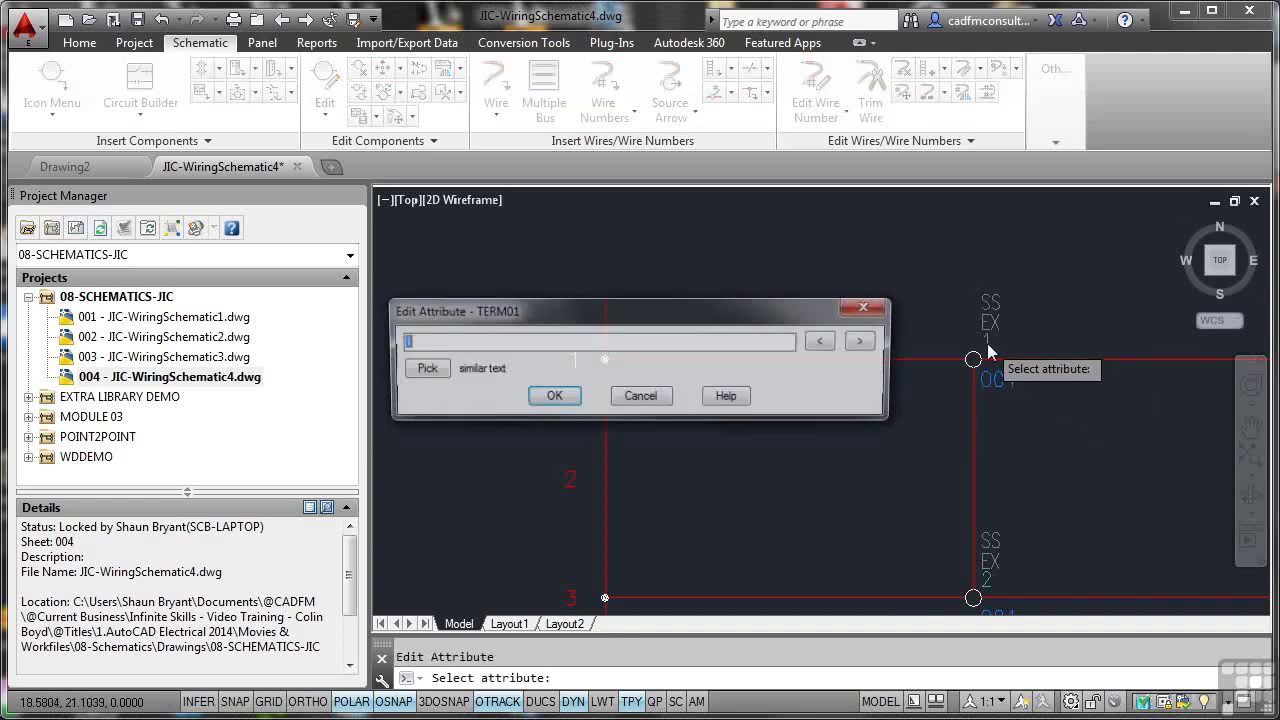
click(865, 342)
click(865, 342)
click(865, 342)
click(865, 342)
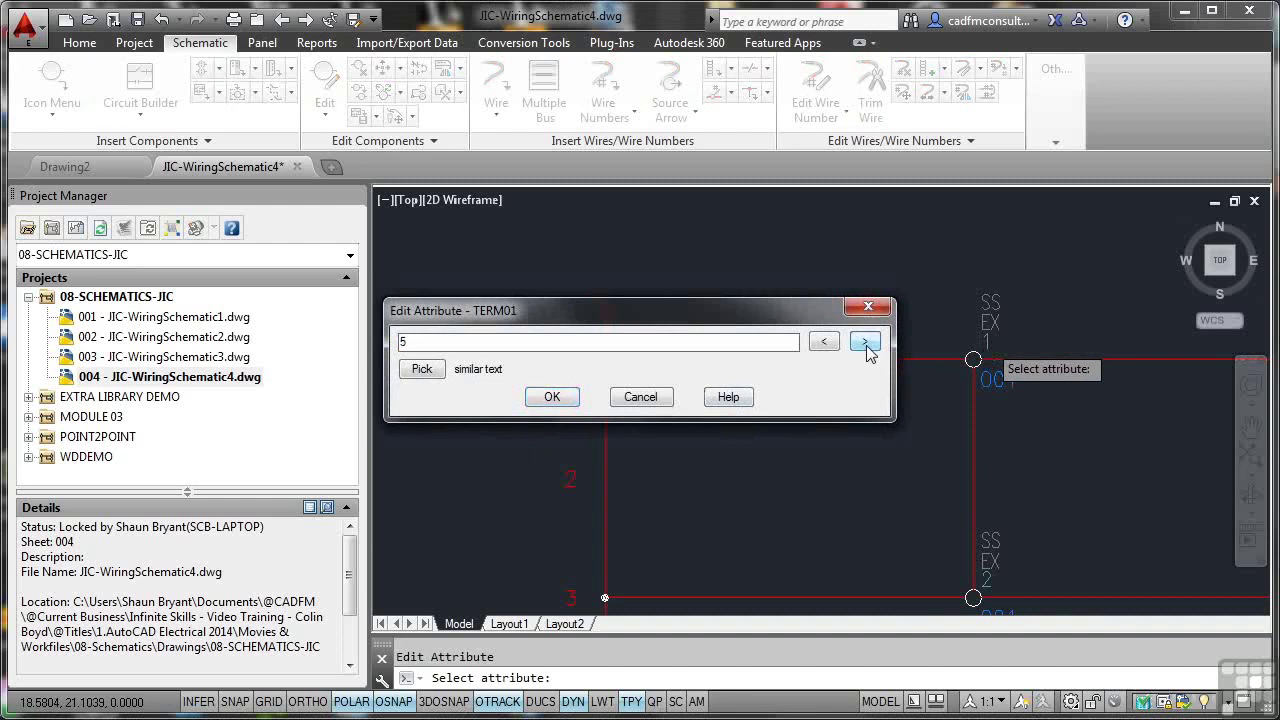
click(560, 397)
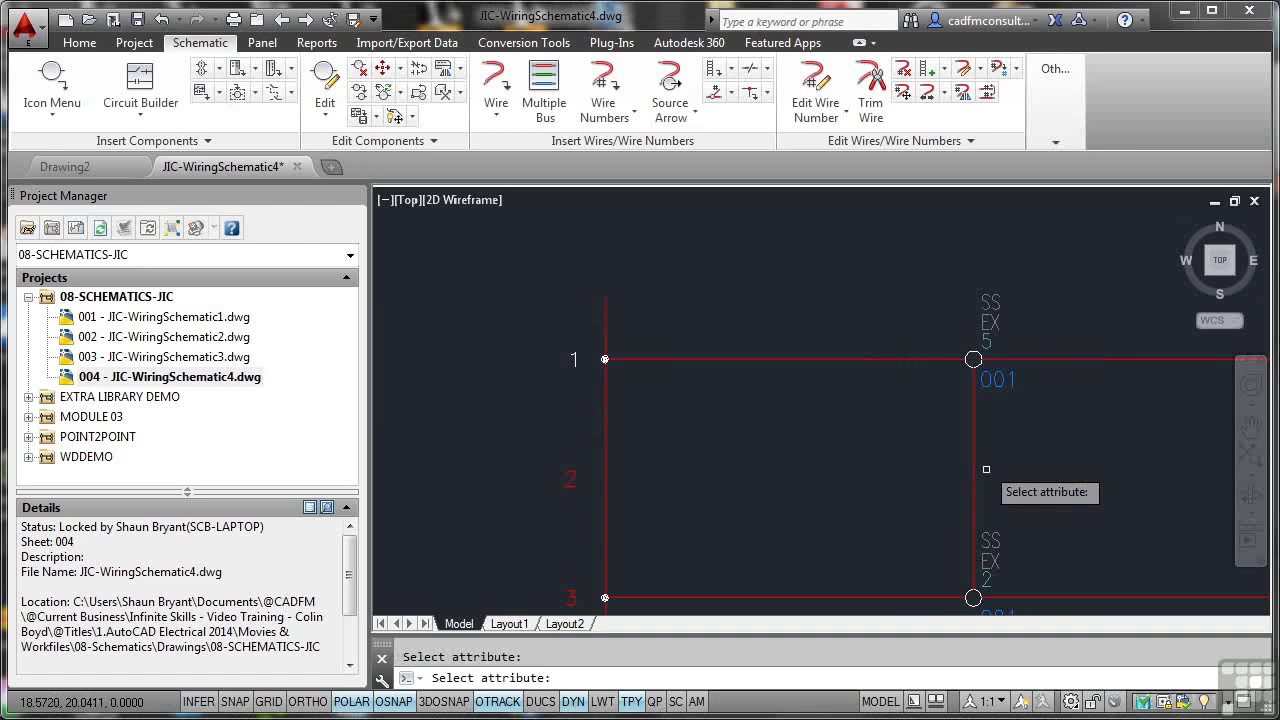
Change the lower terminal's TERM01 value from 2 to 6 and finish editing.
click(988, 584)
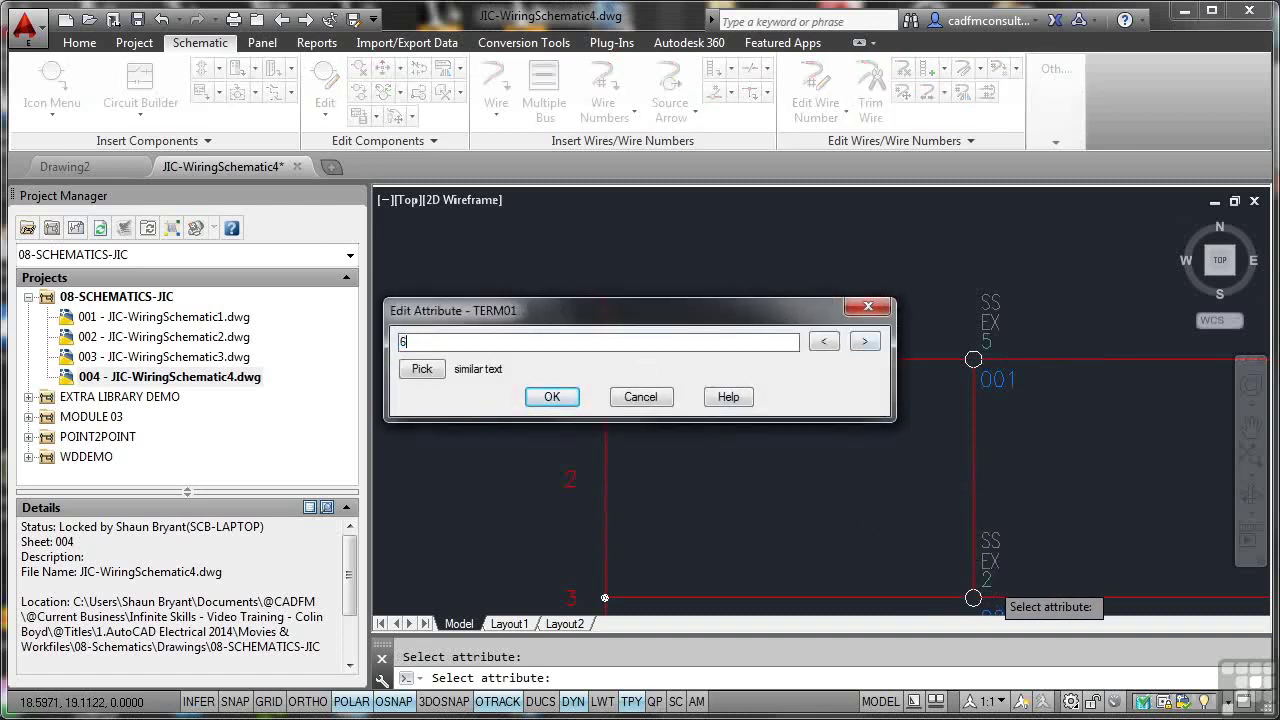
text(6)
click(563, 404)
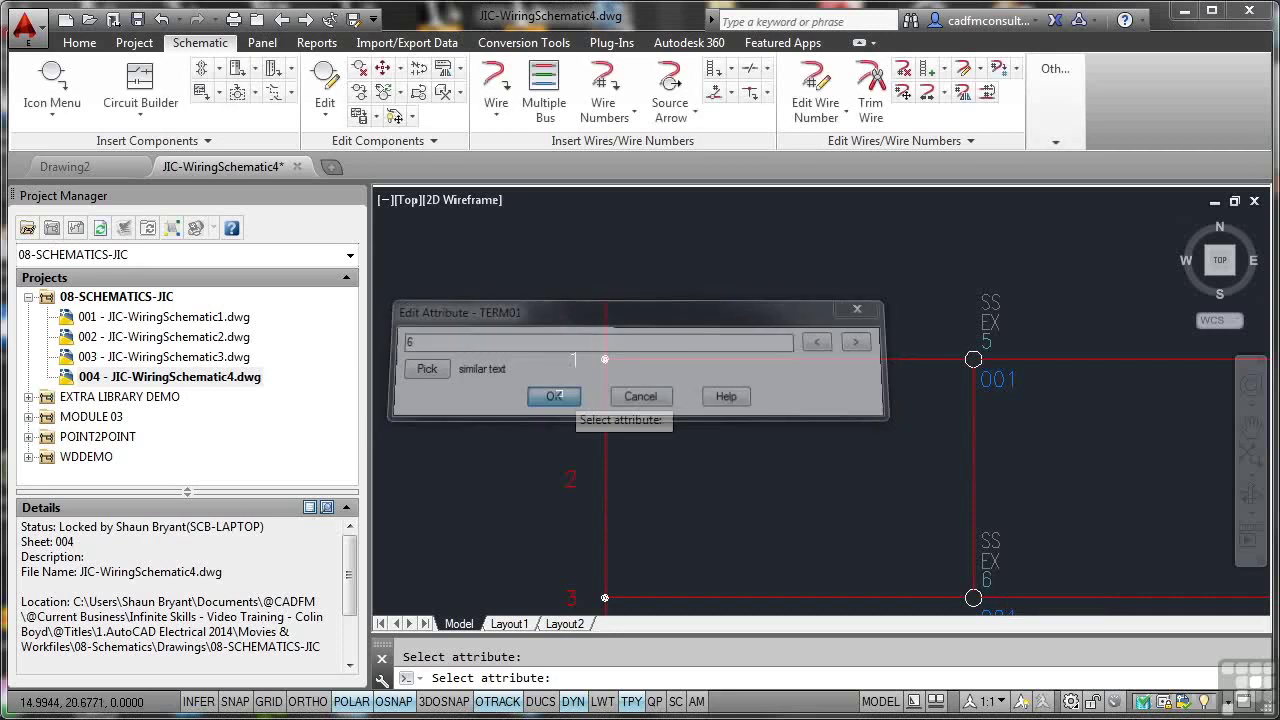
key(Return)
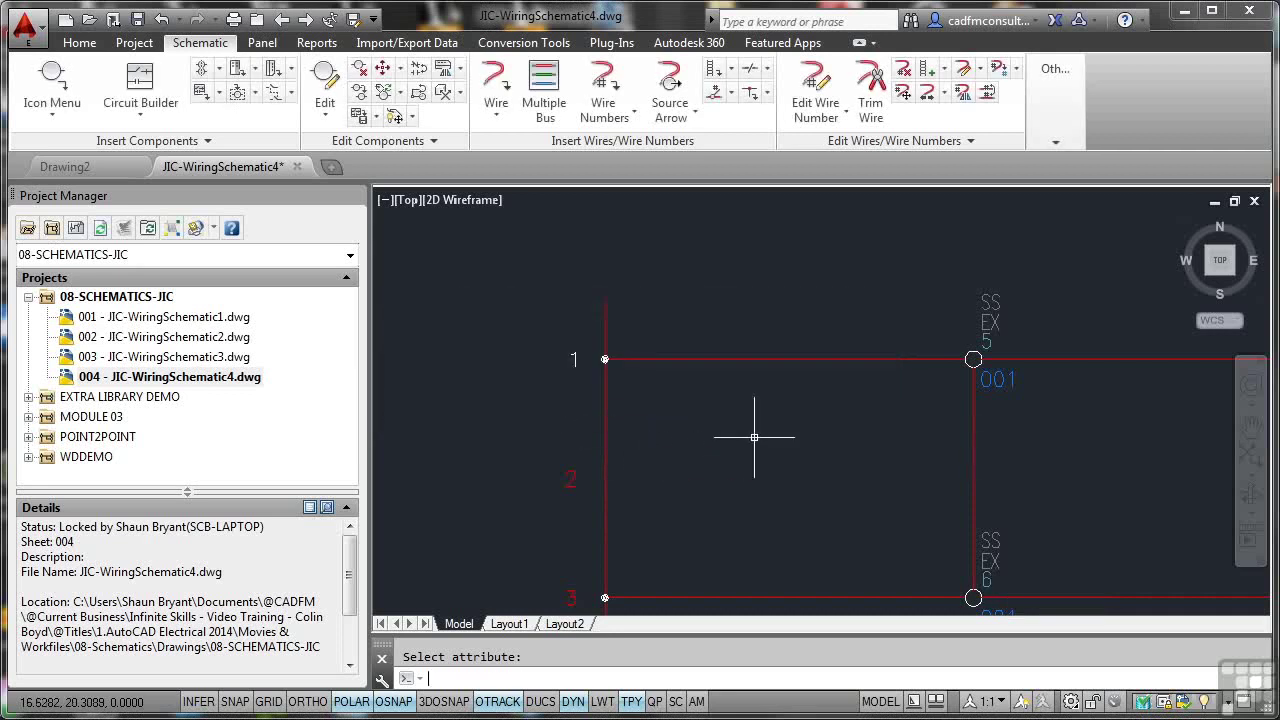
scroll(755, 436, down, 3)
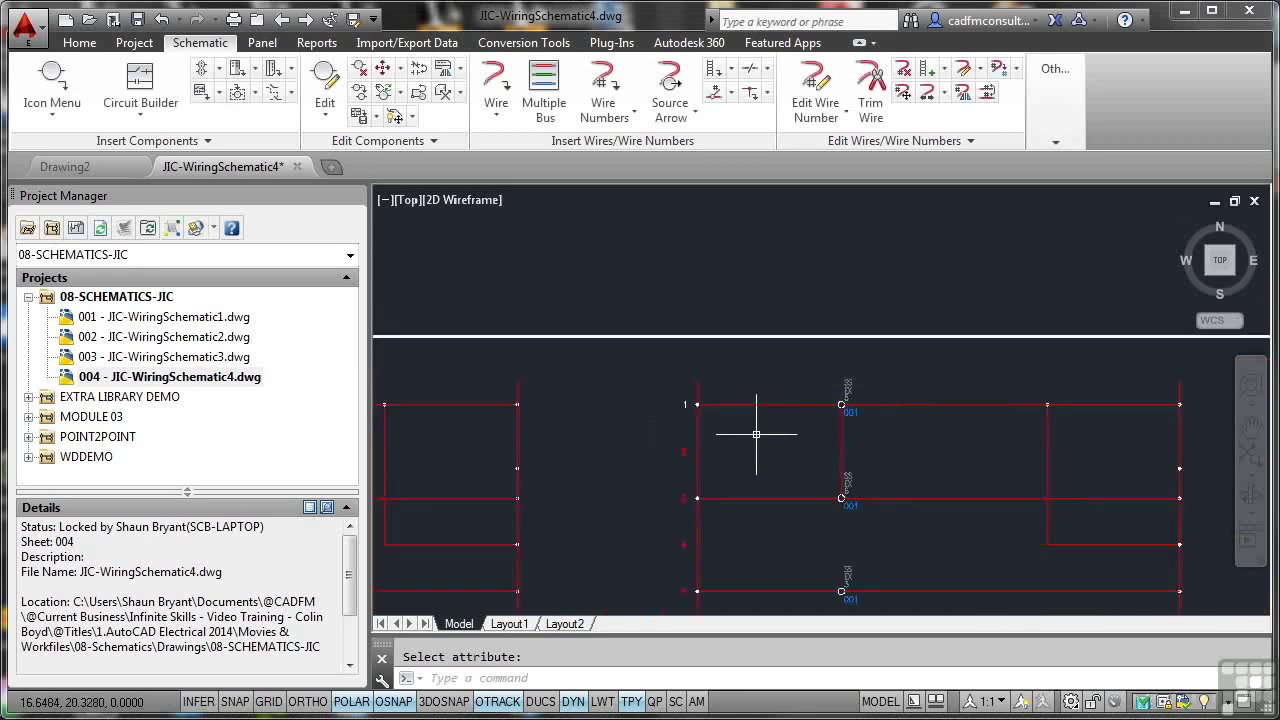